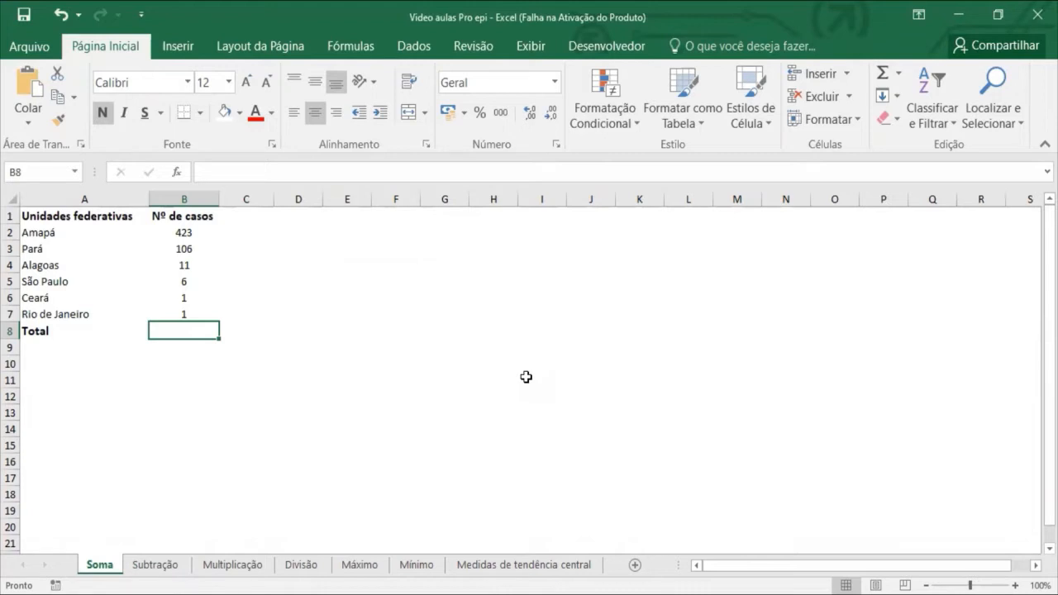
- Examine the federative units and their case counts in the table on the Soma sheet
drag(53, 217, 180, 331)
click(120, 191)
drag(97, 238, 99, 294)
click(105, 217)
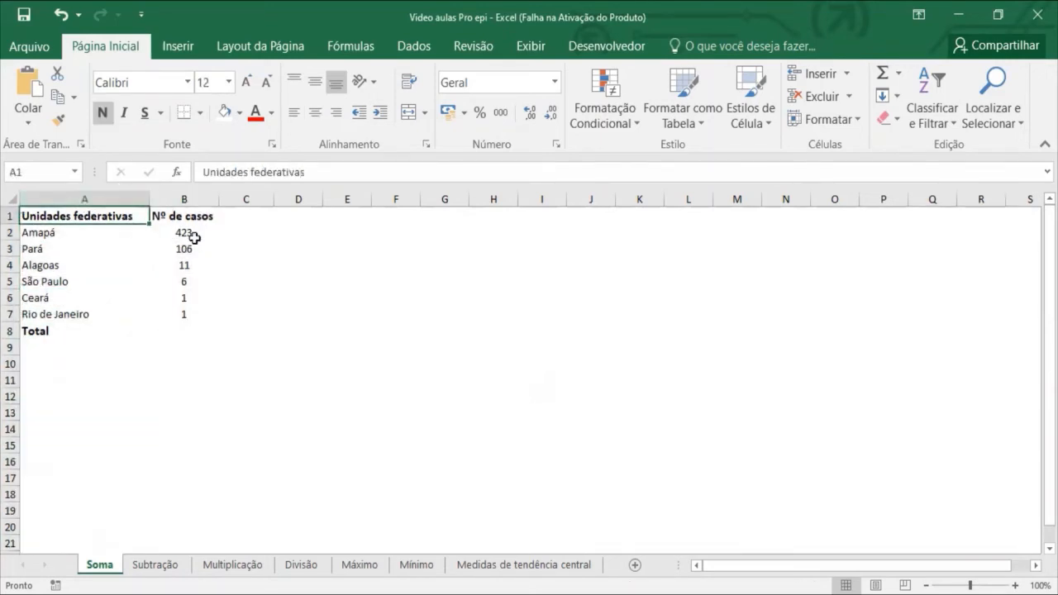
click(195, 233)
drag(194, 232, 185, 323)
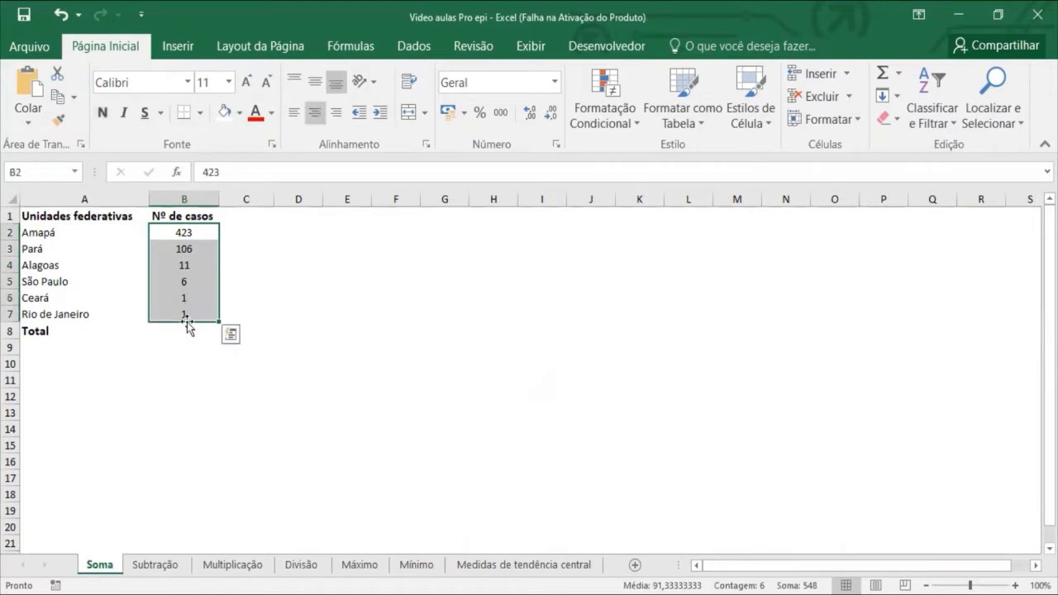
- Total the cases in B8 by adding each cell individually with the formula =B2+B3+B4+B5+B6+B7
click(184, 331)
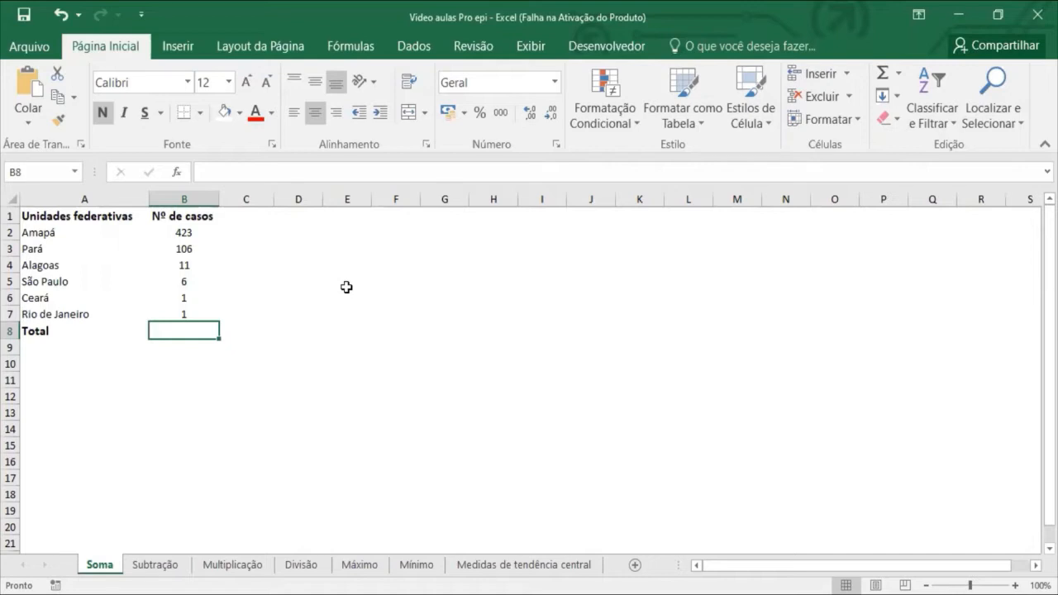
text(=)
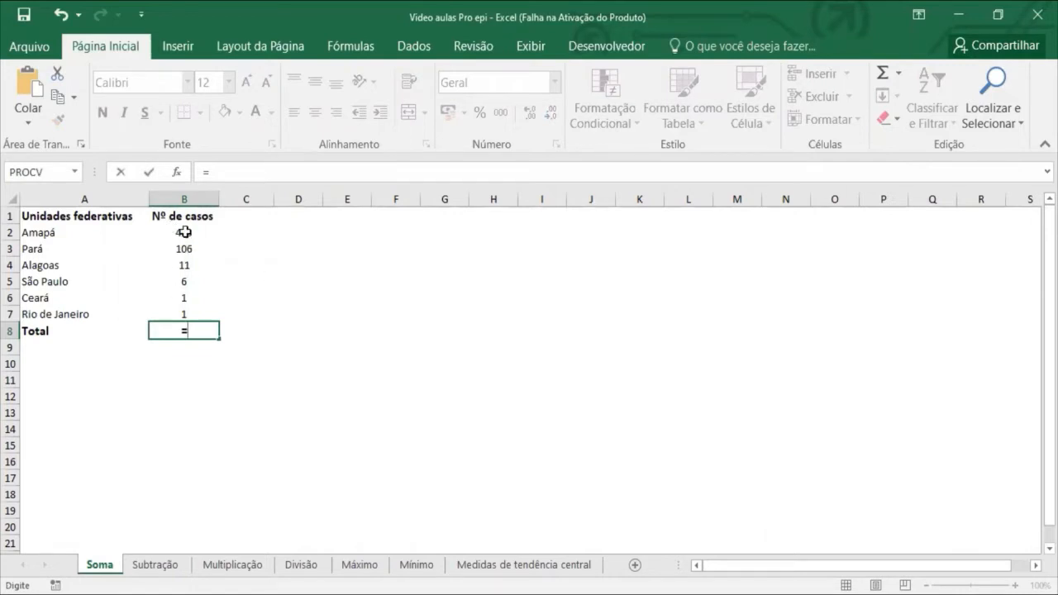
click(185, 232)
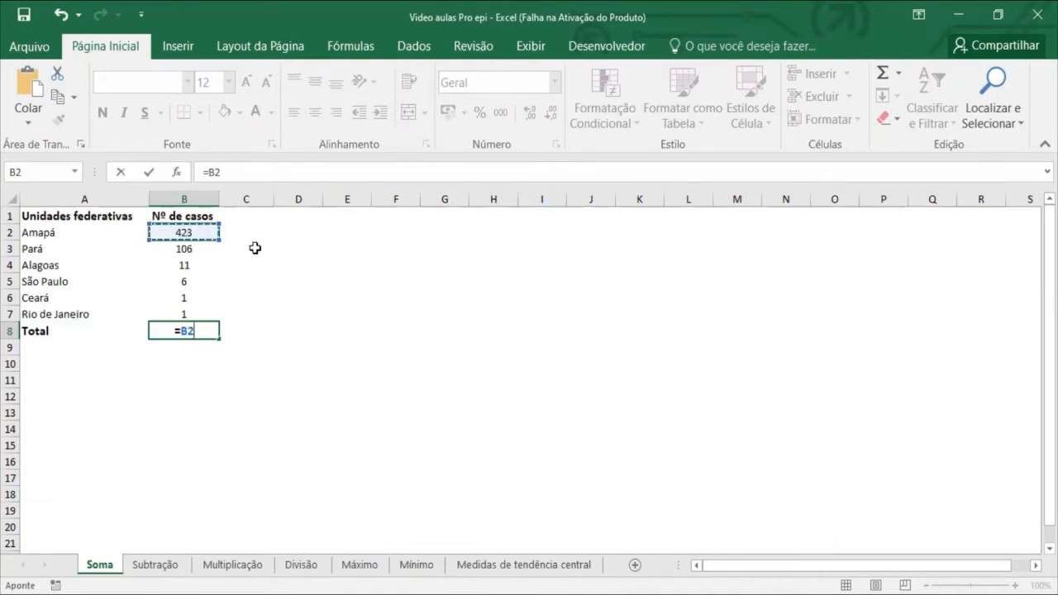
text(+)
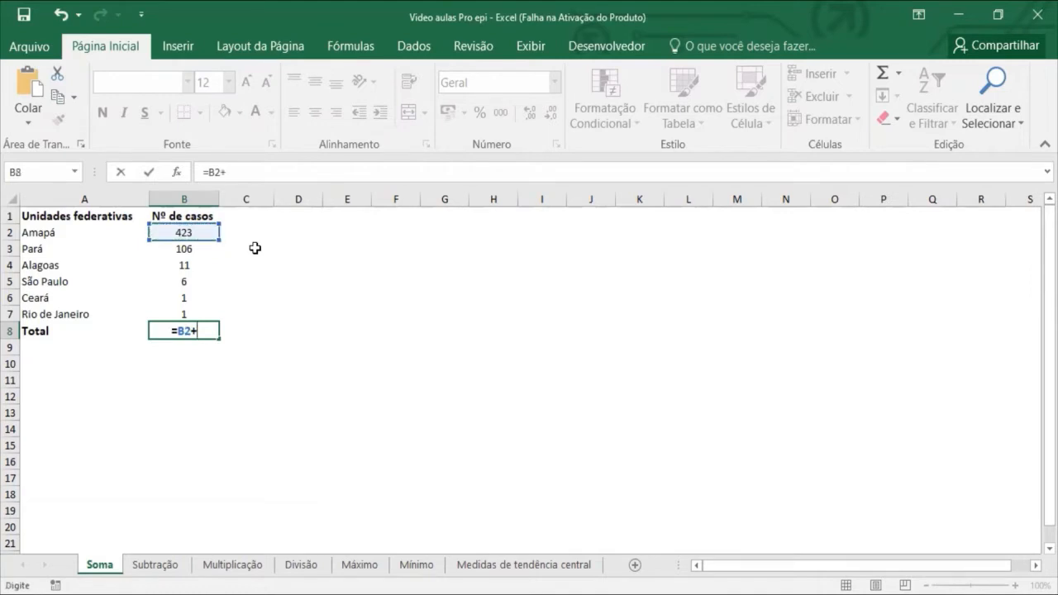
click(203, 251)
text(+)
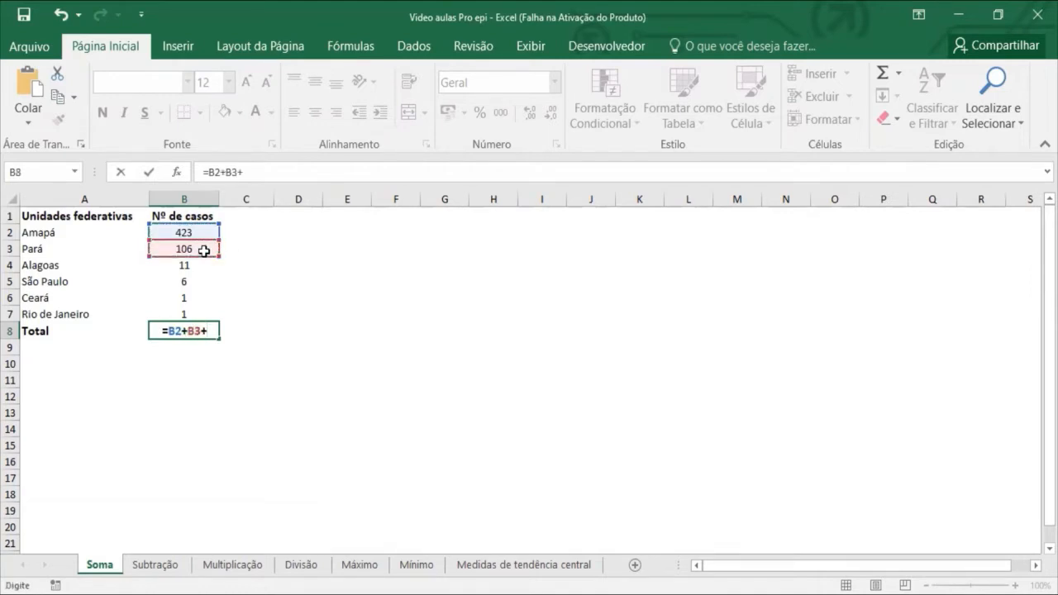
click(199, 262)
text(+)
click(186, 281)
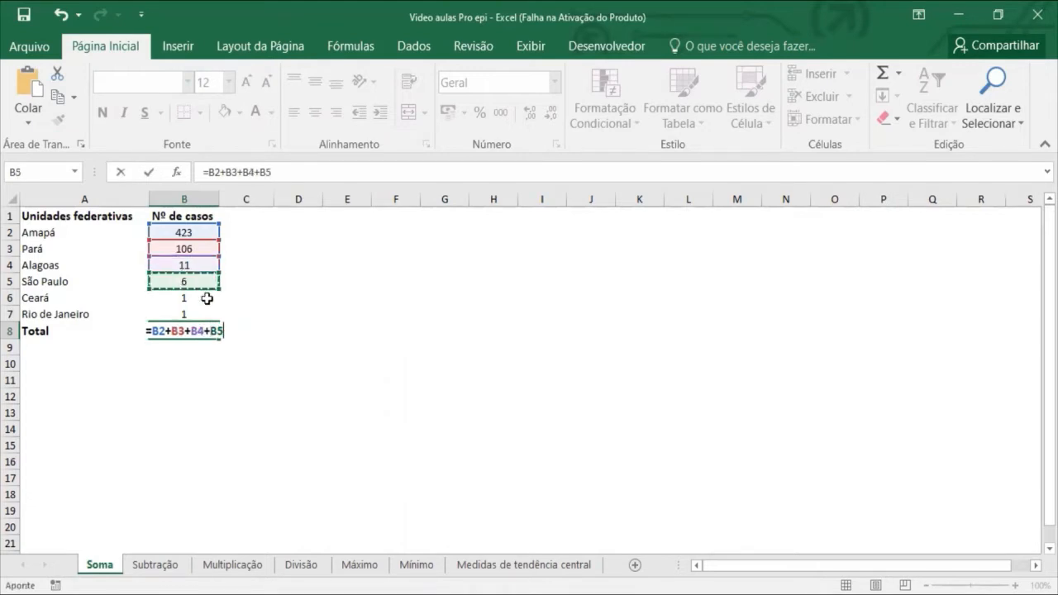
text(+)
click(181, 294)
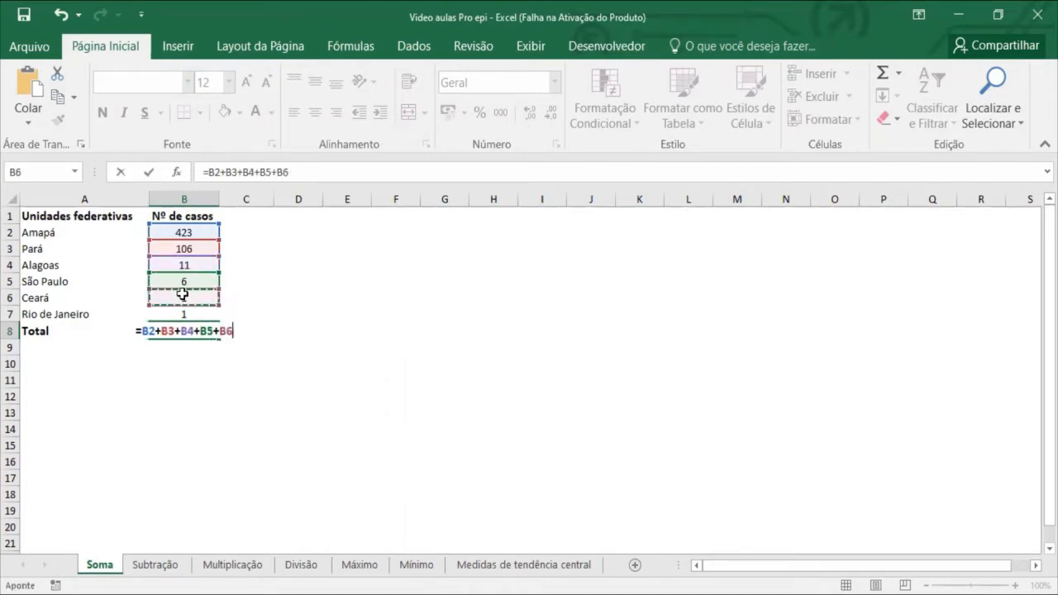
text(+)
click(186, 313)
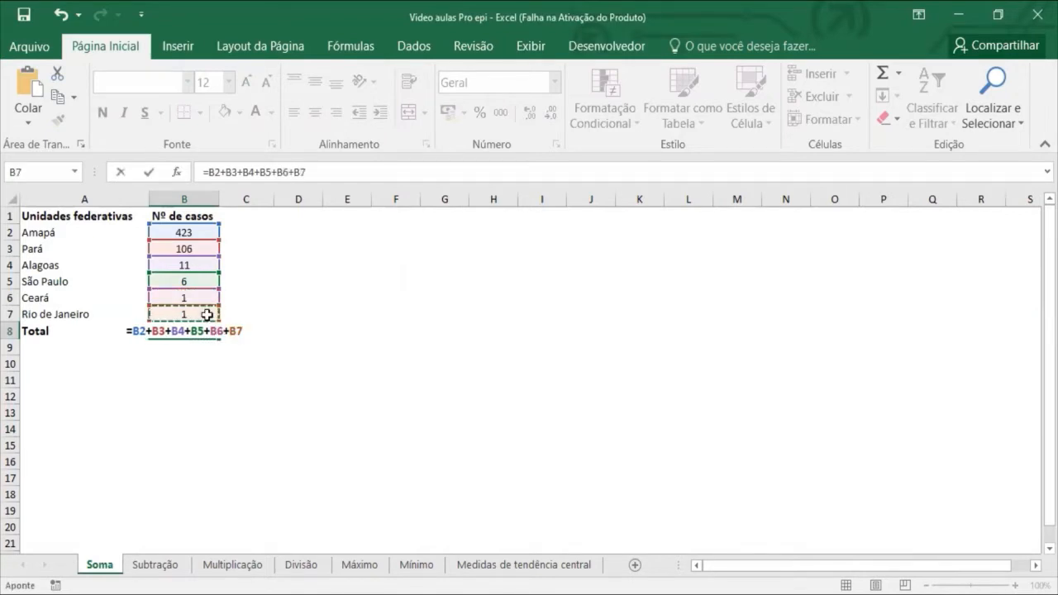
key(Return)
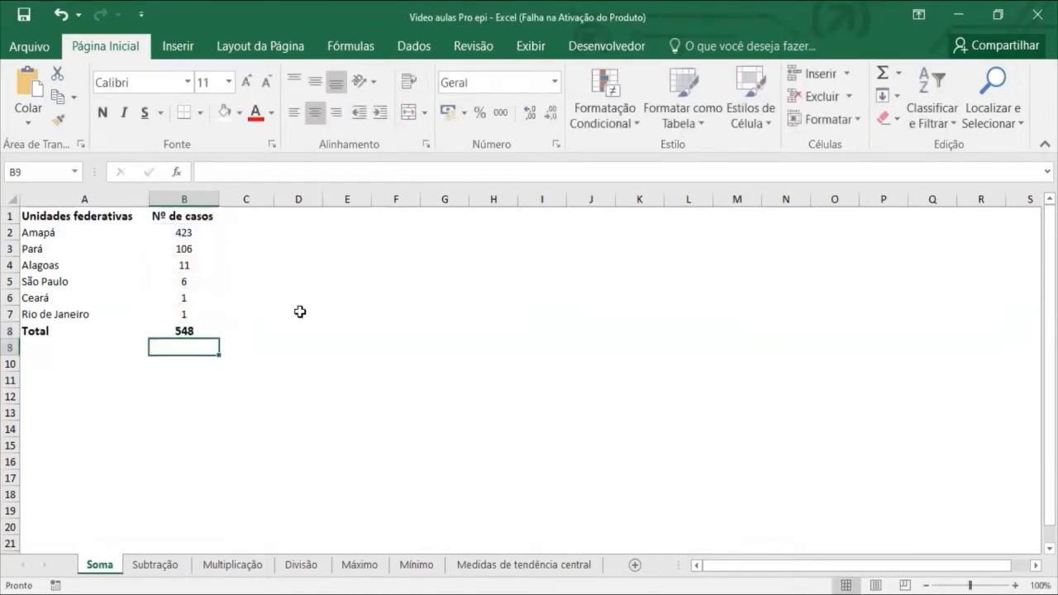
- Clear the Total cell B8 and calculate it with the SOMA function over the range B2:B7
key(Up)
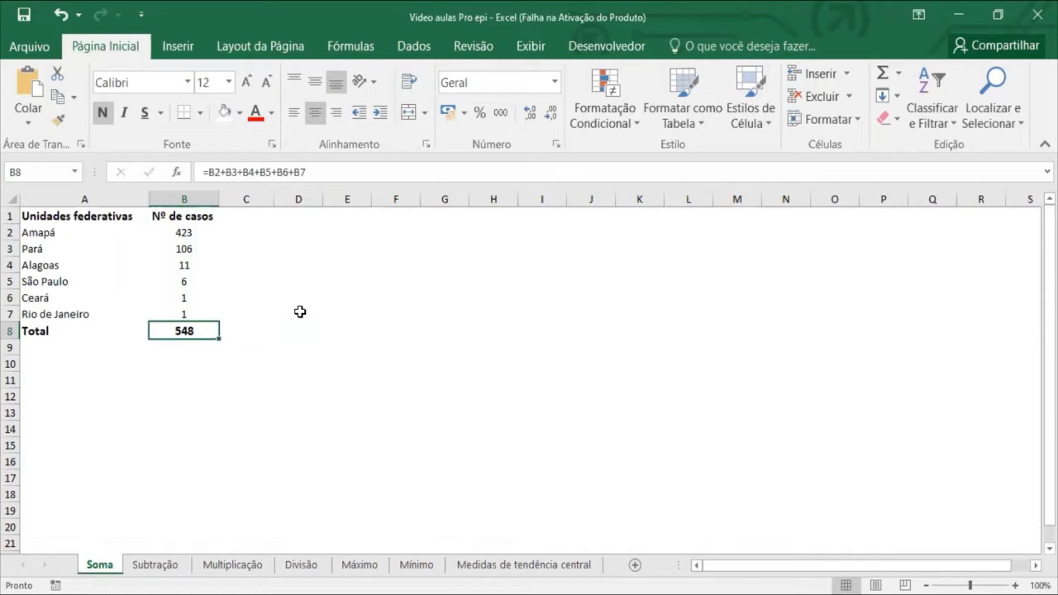
key(Delete)
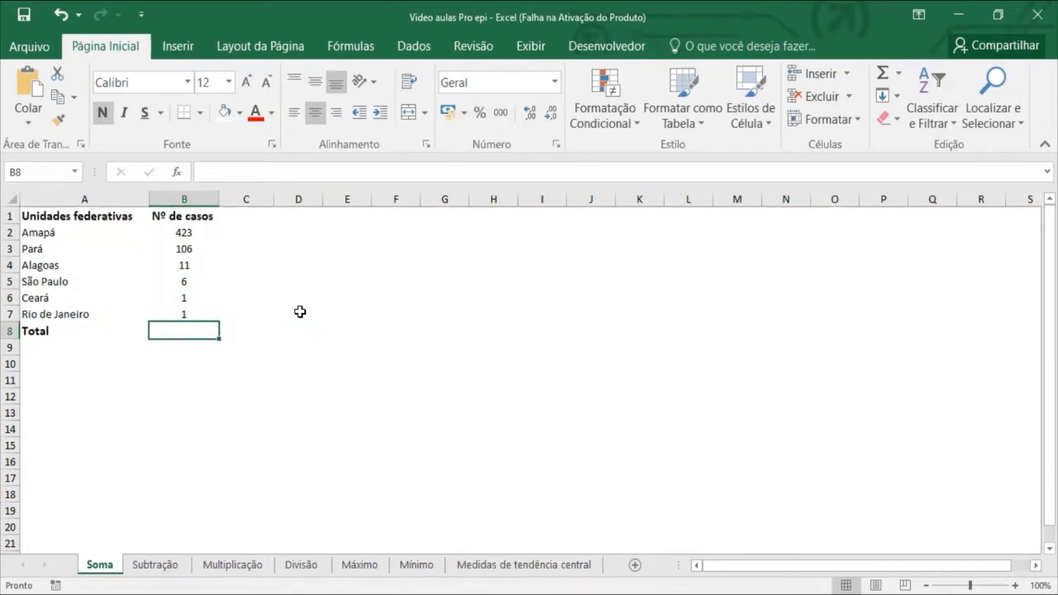
text(=)
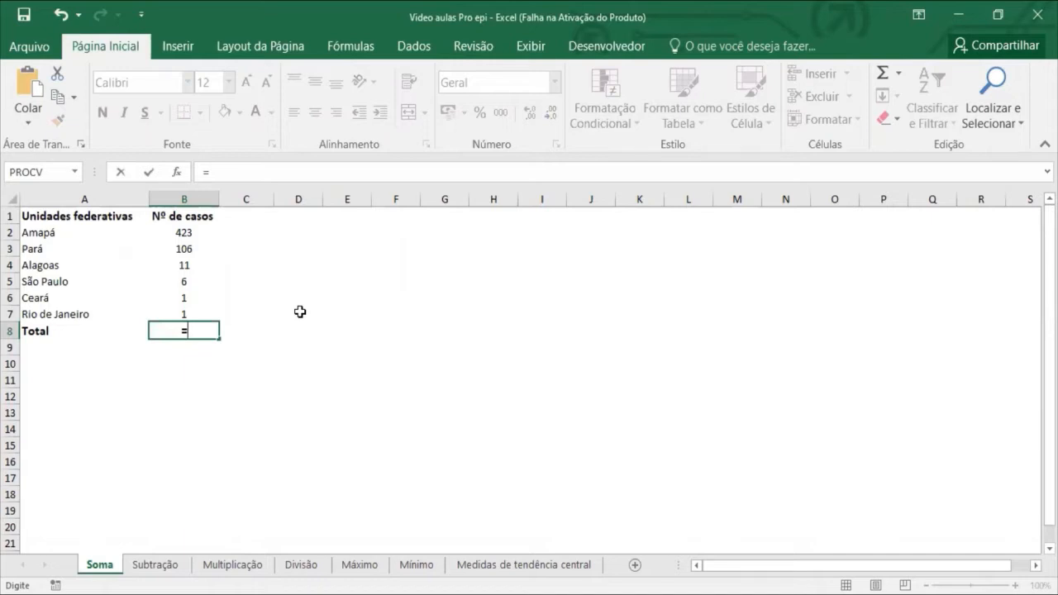
text(soma)
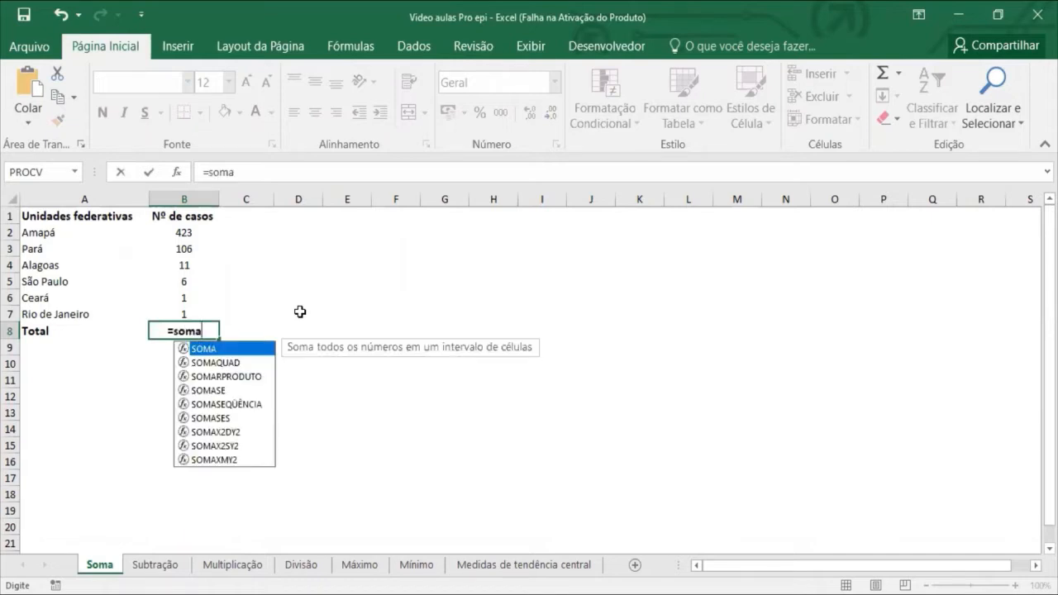
double_click(252, 351)
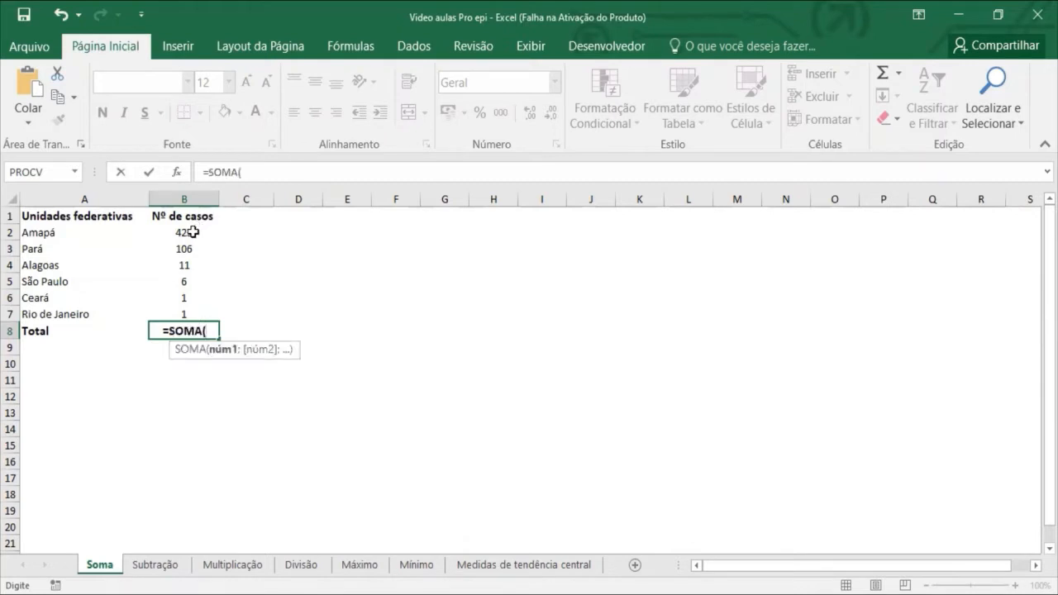
click(190, 232)
drag(192, 255, 194, 314)
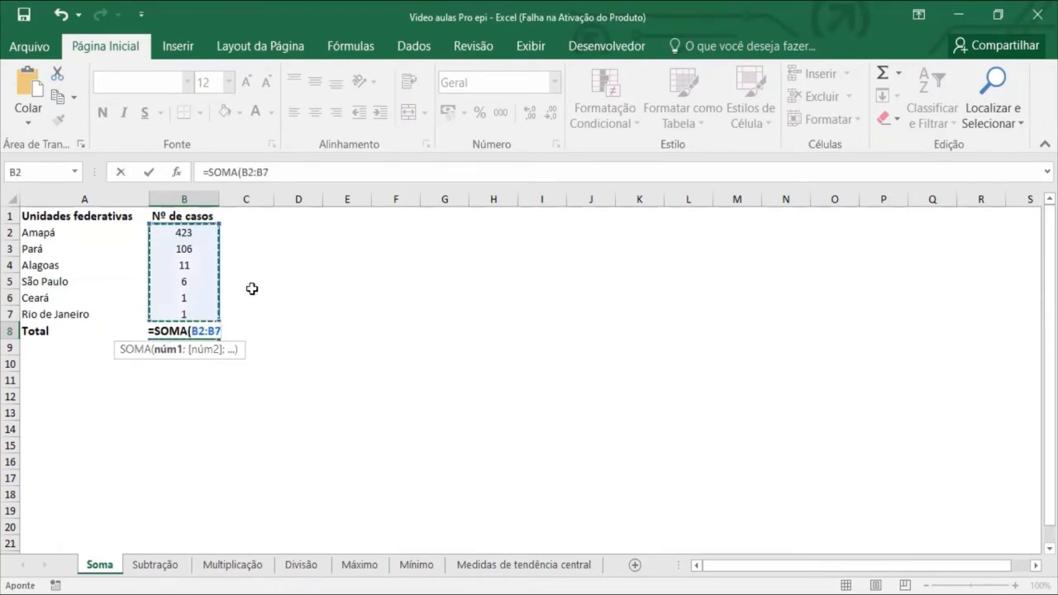
key(Return)
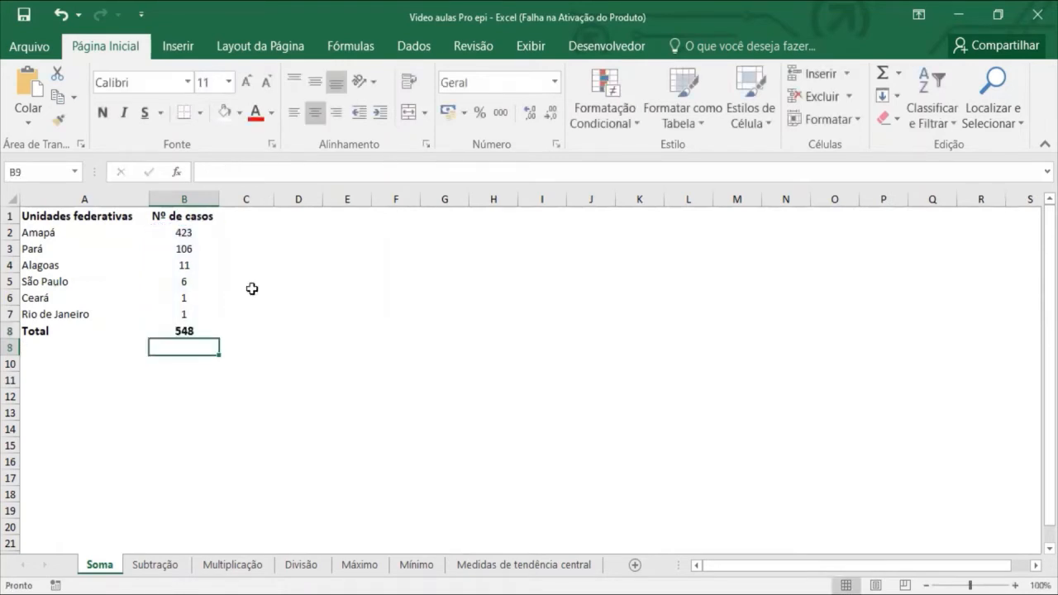
key(Up)
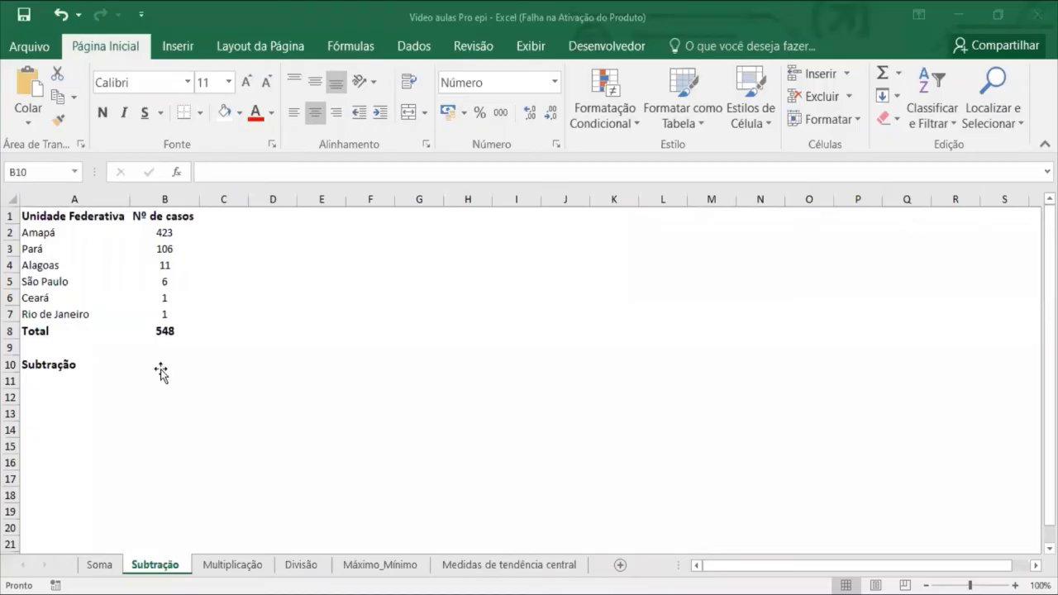
- Subtract Amapá's cases from the total in B10 of the Subtração sheet with the formula =B8-B2
click(160, 369)
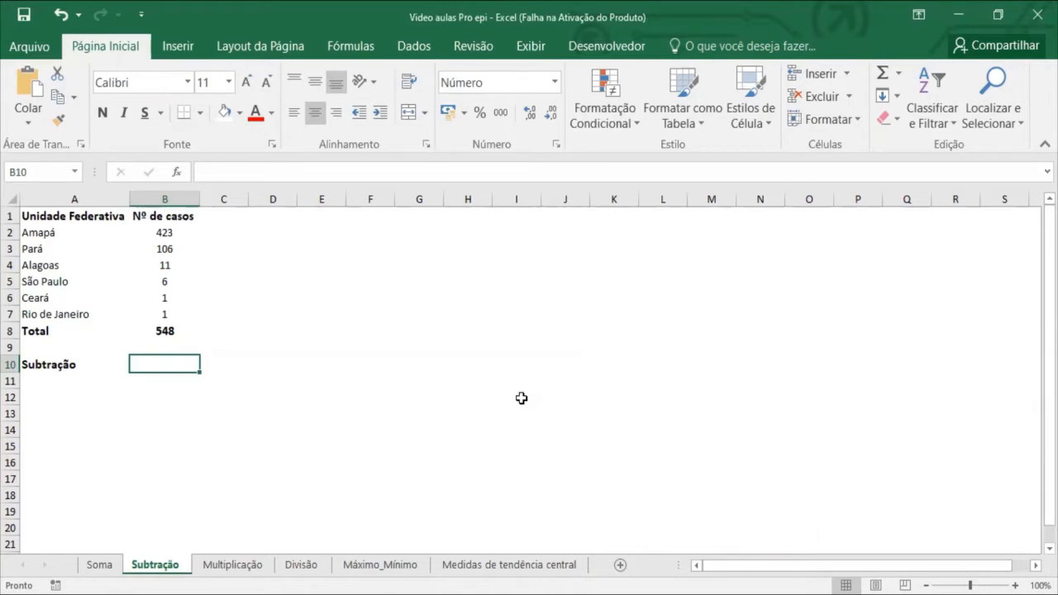
text(=)
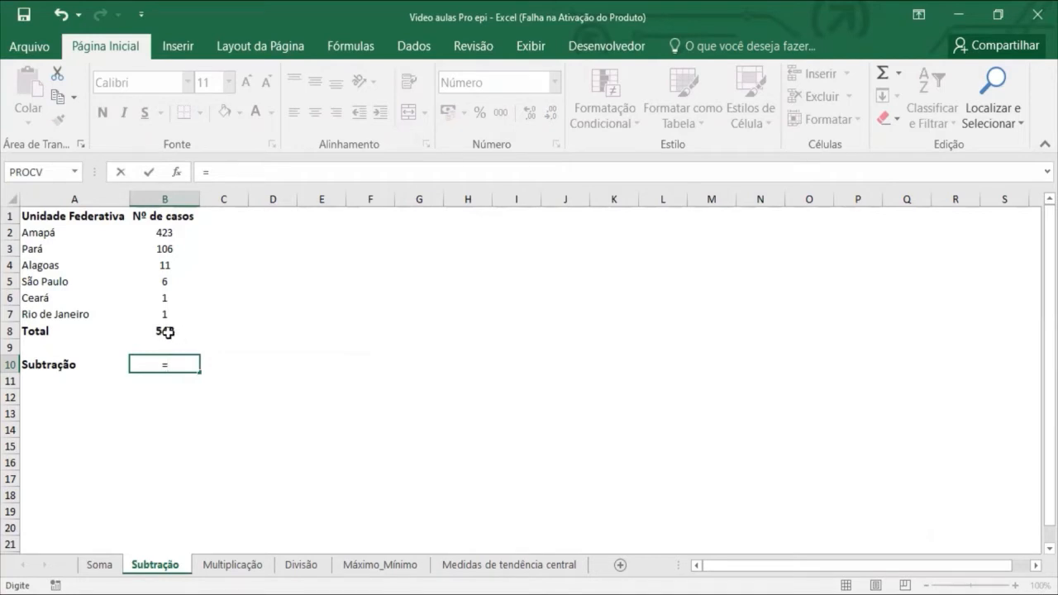
click(167, 330)
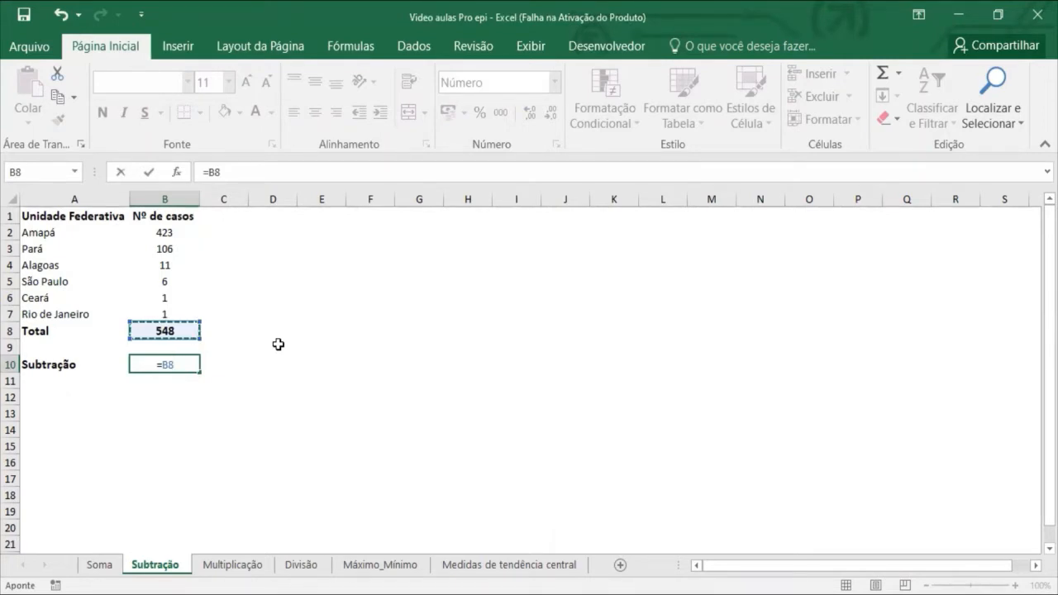
text(-)
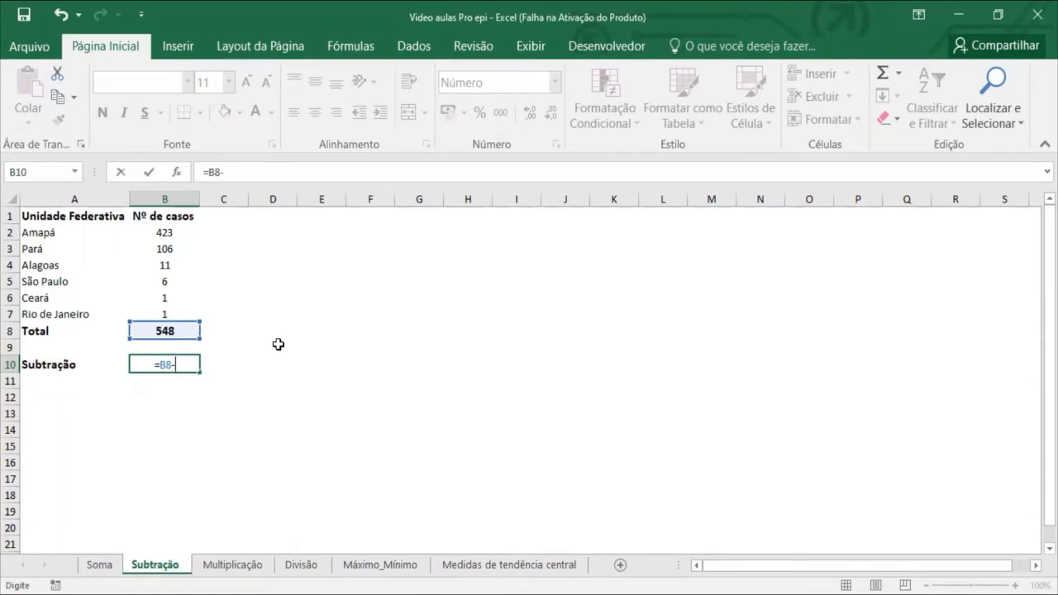
click(165, 233)
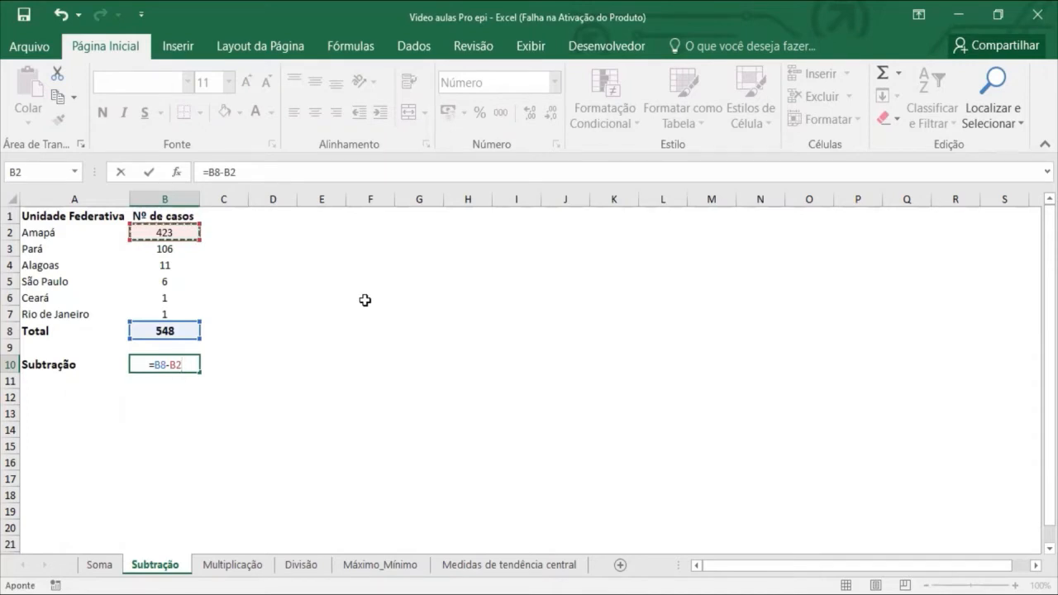
key(Return)
key(Up)
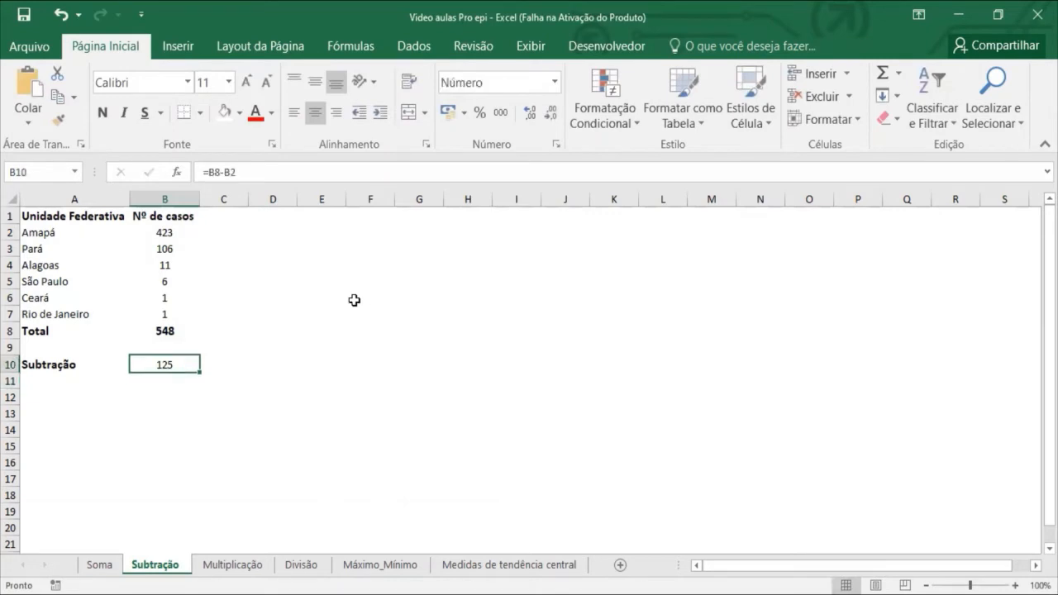
- Check the total in B8, the Amapá row and the subtraction cell B10 against each other
click(167, 344)
click(171, 329)
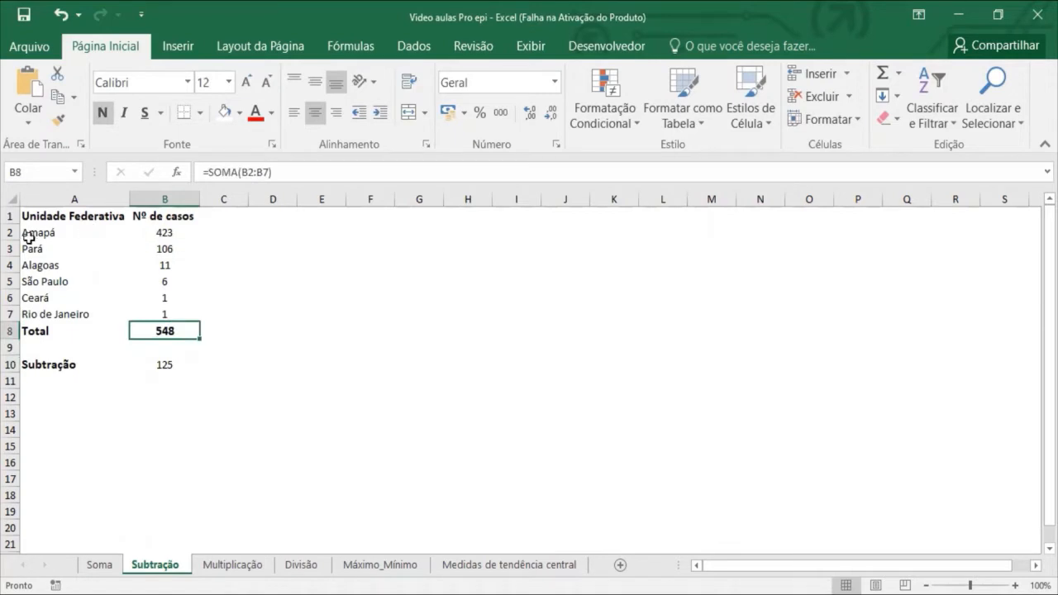
drag(30, 232, 172, 232)
click(167, 364)
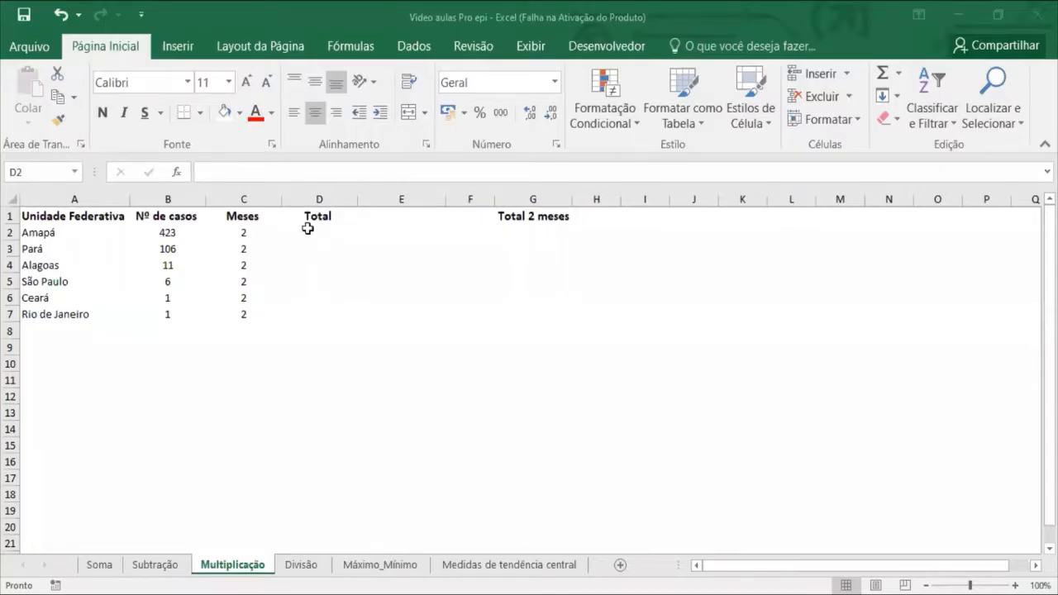
- Examine the Meses column, C1:C7, on the Multiplicação sheet
click(306, 228)
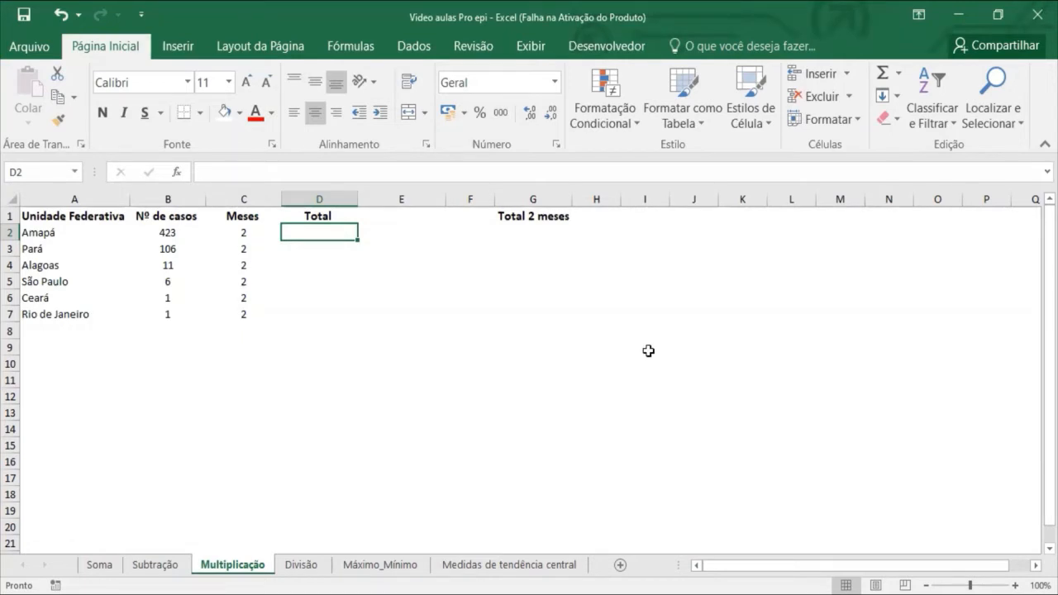
drag(248, 216, 258, 312)
key(Down)
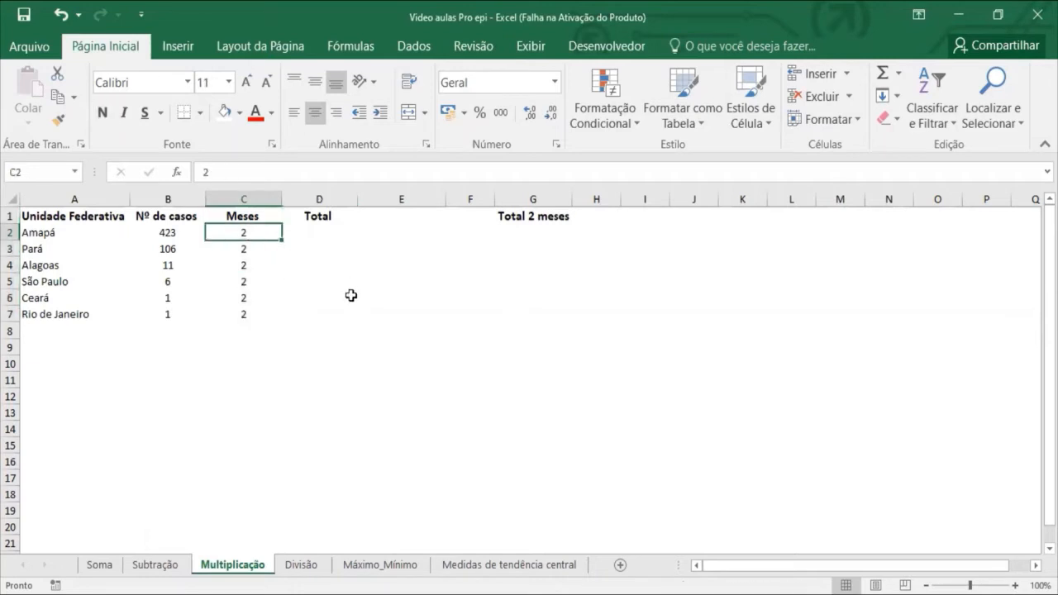
key(Up)
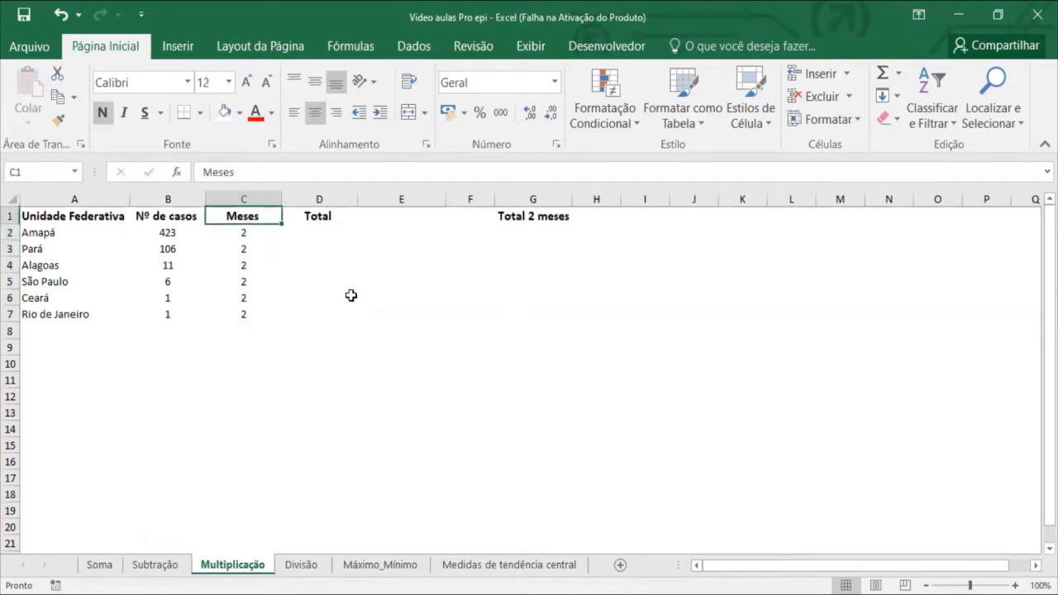
key(Down)
key(Down)
key(Down)
key(Down)
key(Down)
key(Up)
key(Up)
key(Up)
key(Up)
- Calculate Amapá's Total in D2 by multiplying its cases by the months with the formula =B2*C2
key(Right)
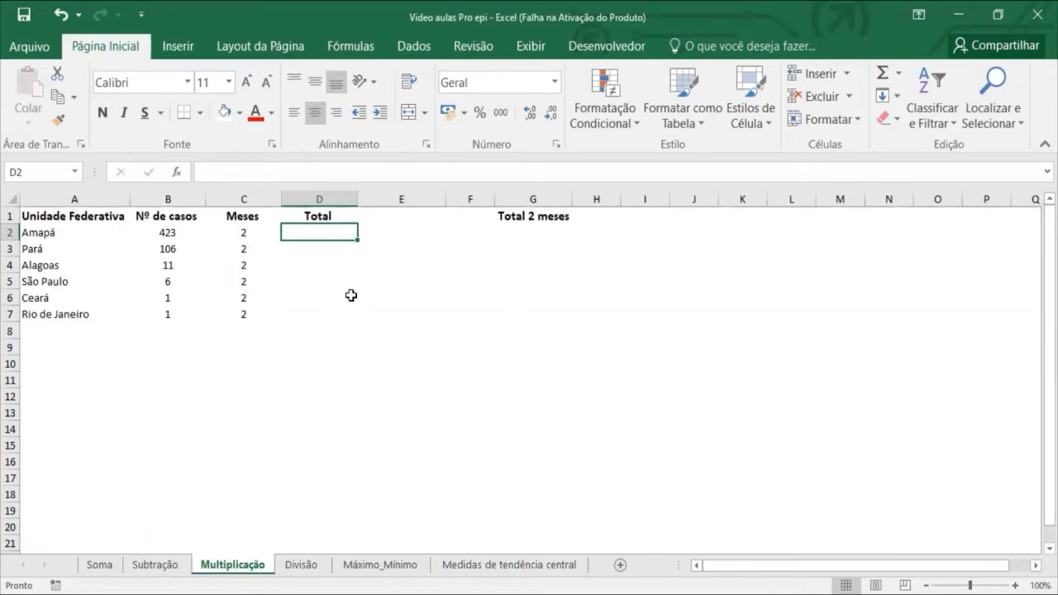
text(=)
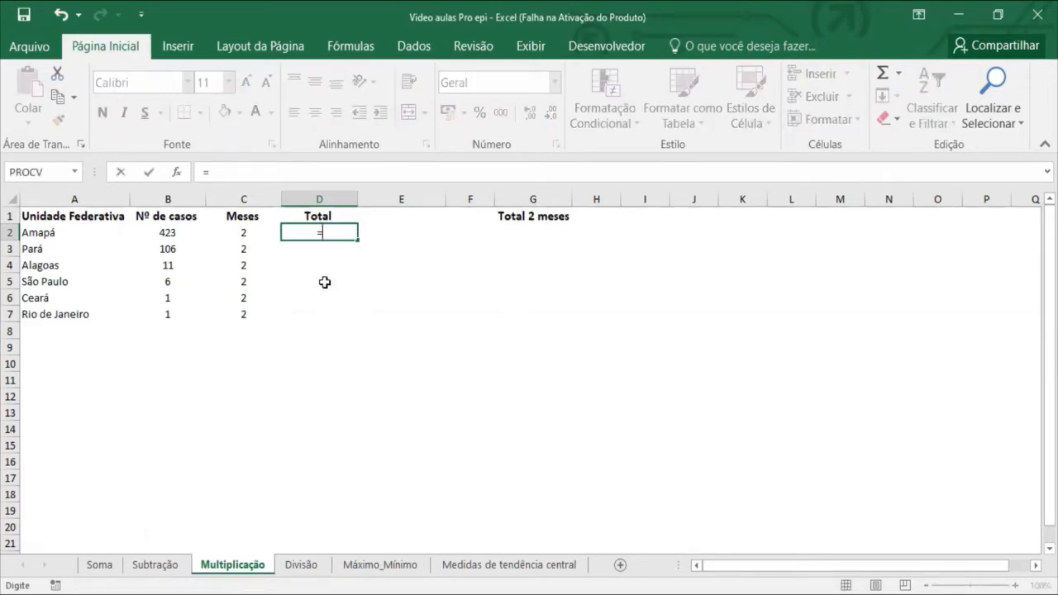
click(182, 233)
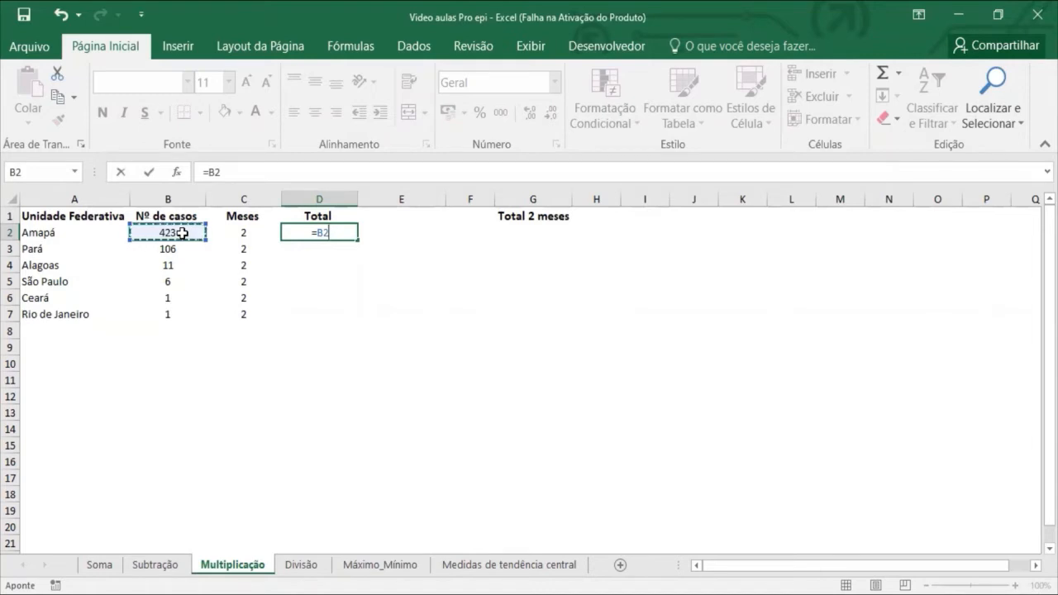
text(*)
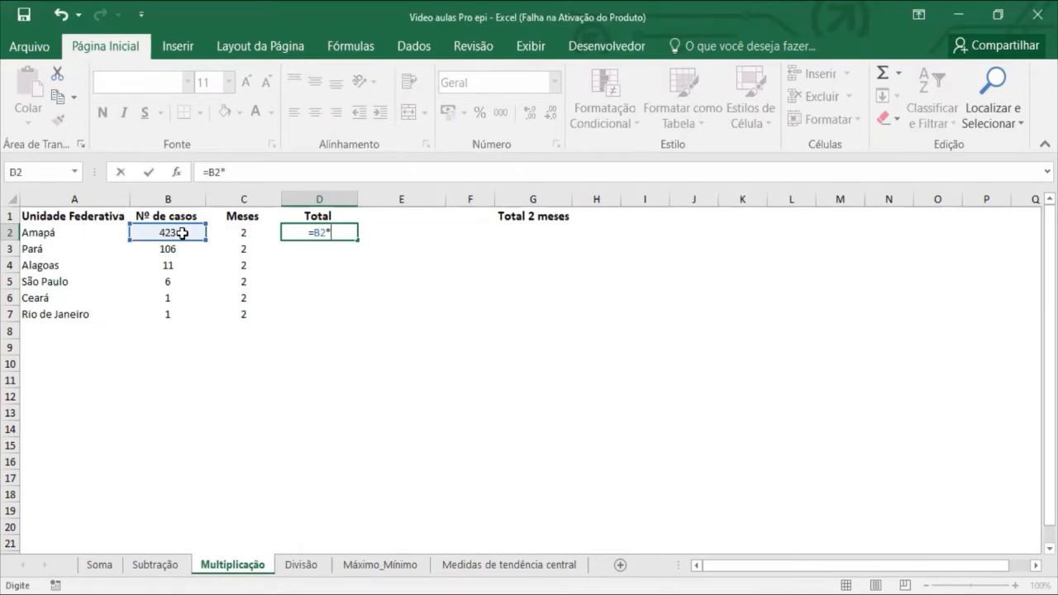
click(245, 232)
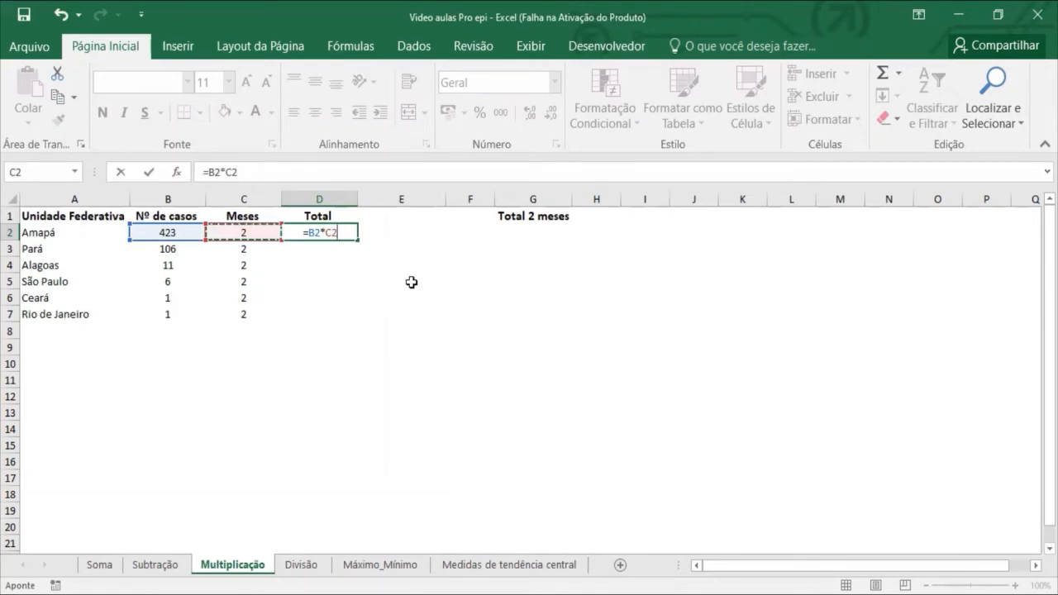
key(Return)
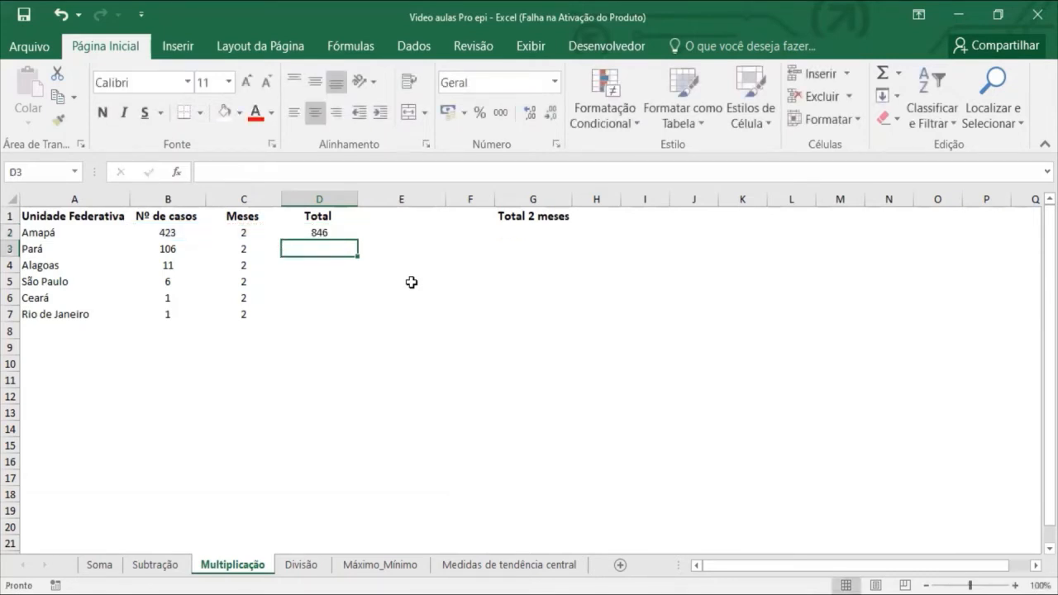
- Fill the D2 multiplication formula down to D7 and check the copied formulas in the Total column
key(Up)
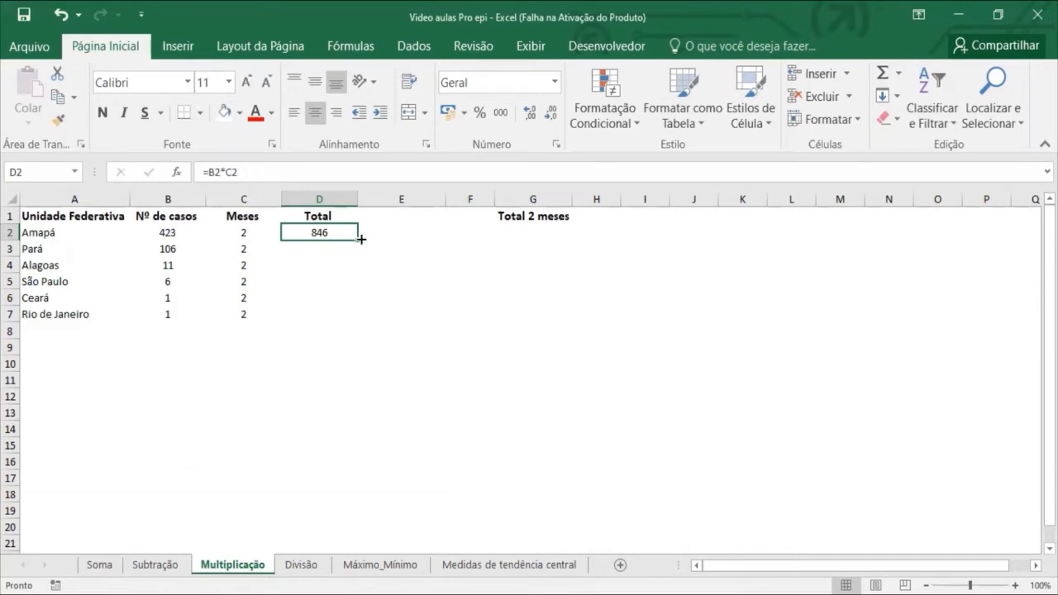
drag(360, 239, 352, 322)
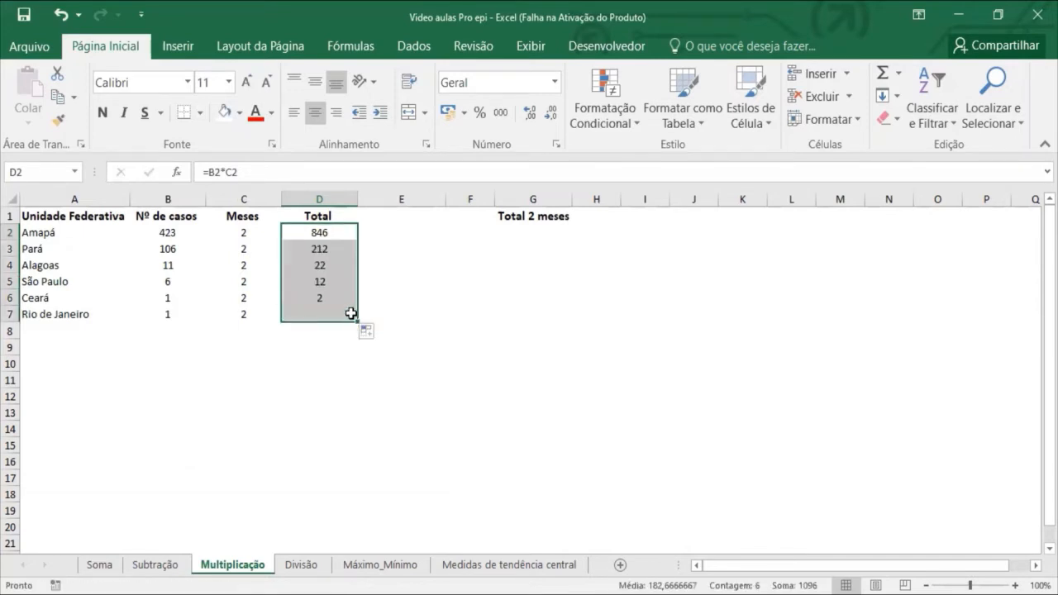
click(324, 265)
click(324, 313)
click(335, 266)
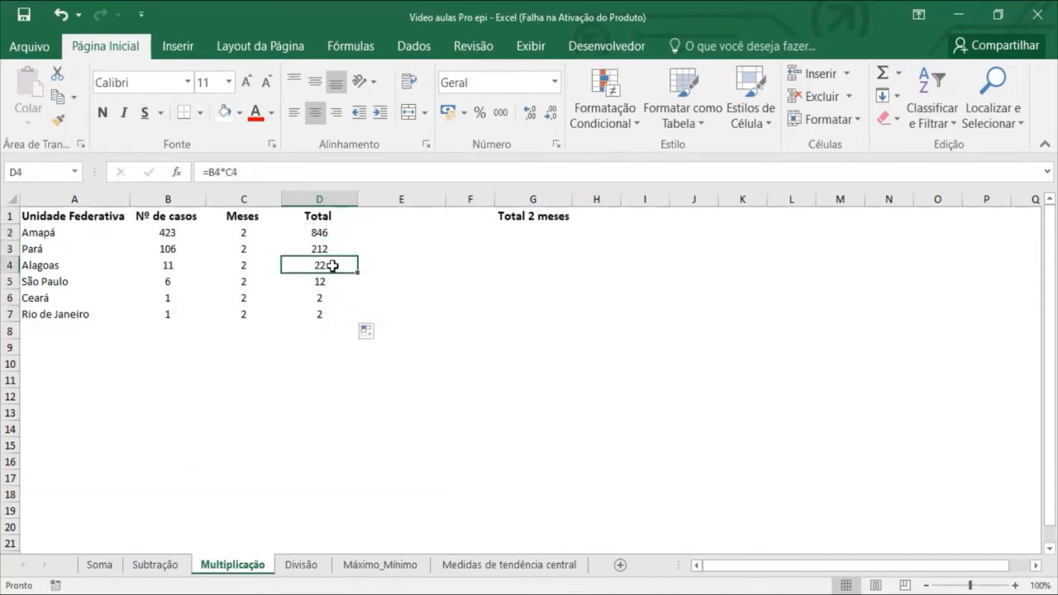
click(349, 295)
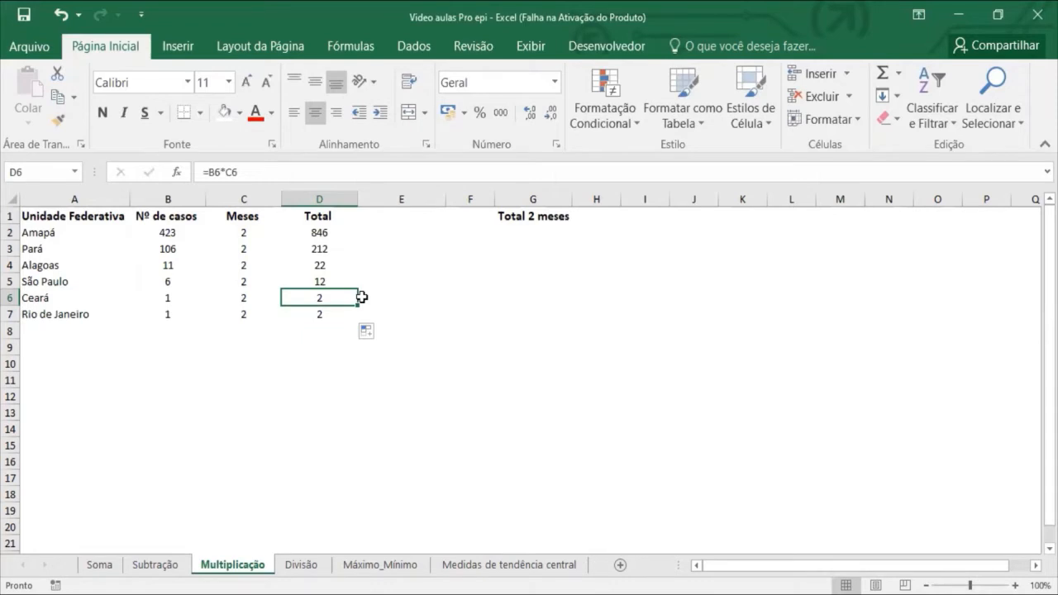
- Calculate Amapá's Total 2 meses in G2 using the MULT function, with B2 and 2 as its arguments
click(527, 233)
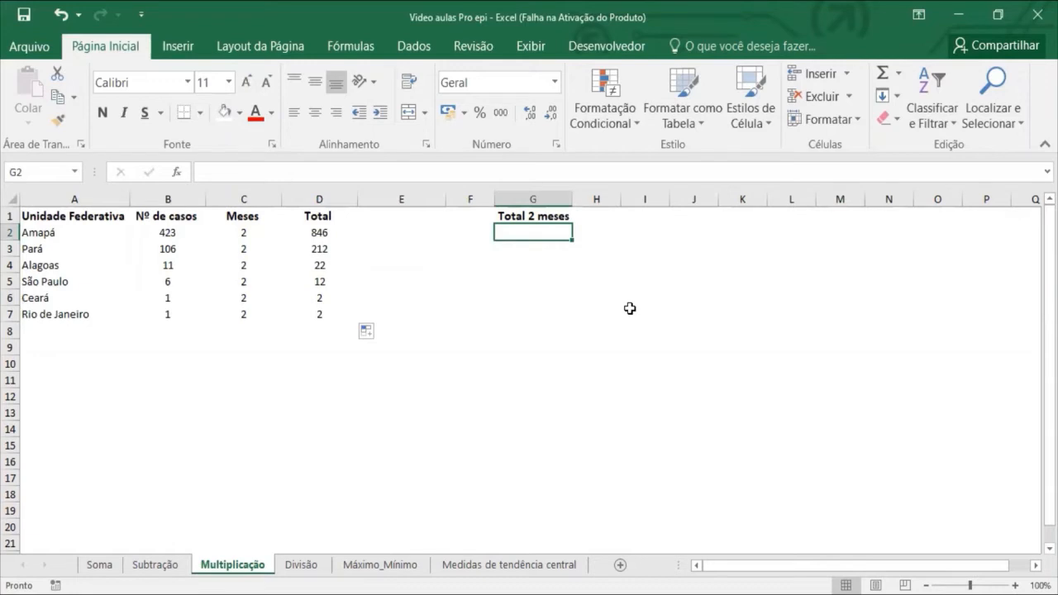
text(=)
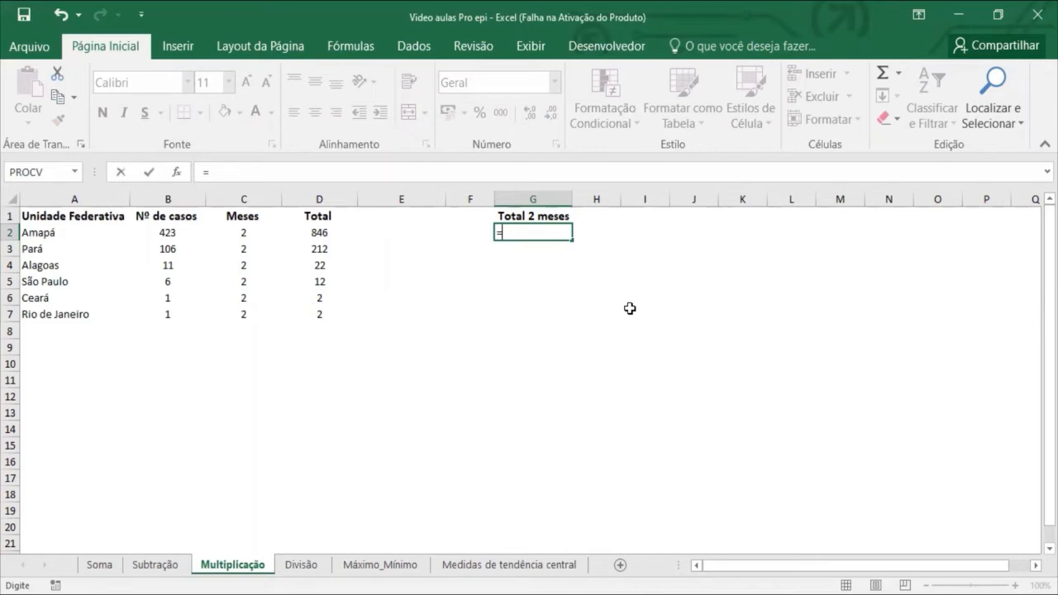
text(mul)
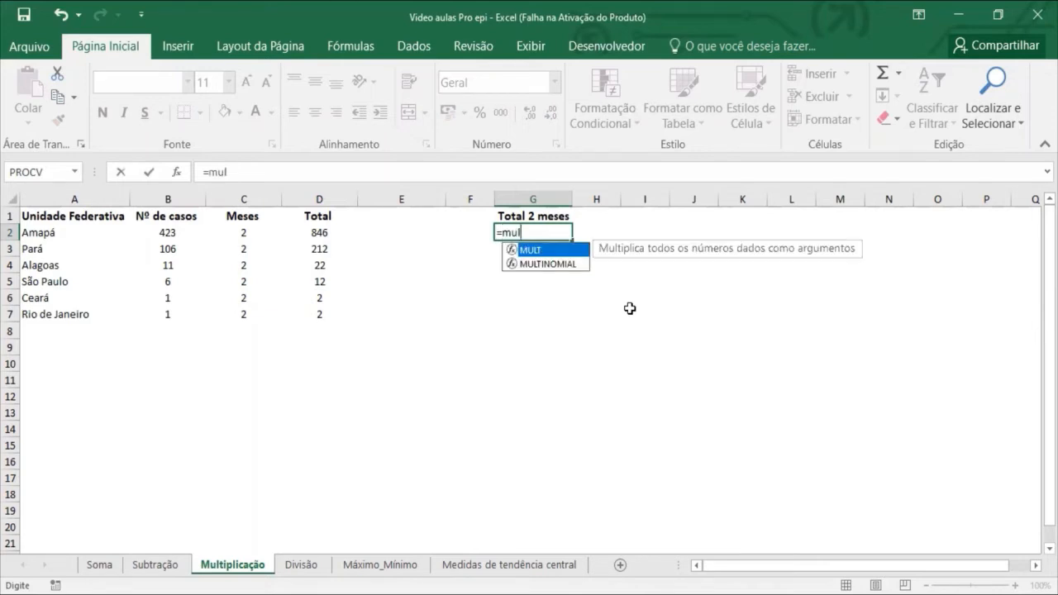
double_click(554, 257)
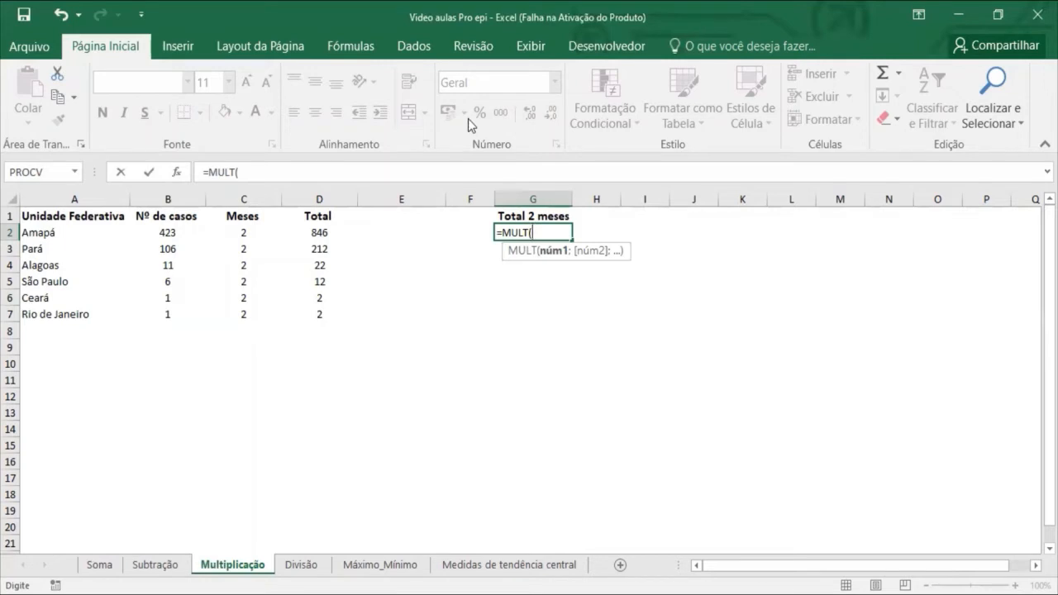
click(185, 232)
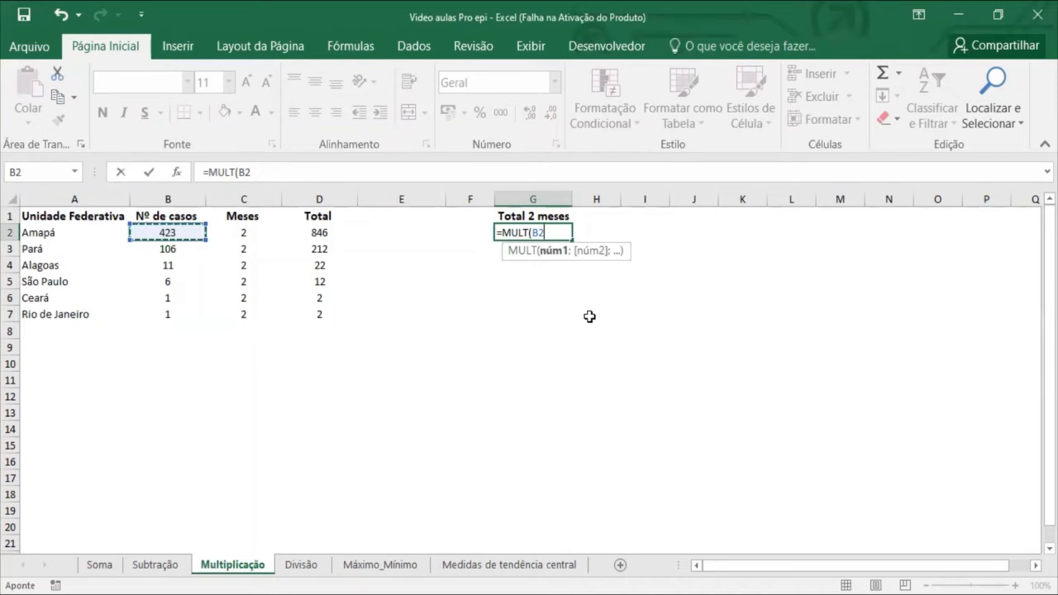
text(;)
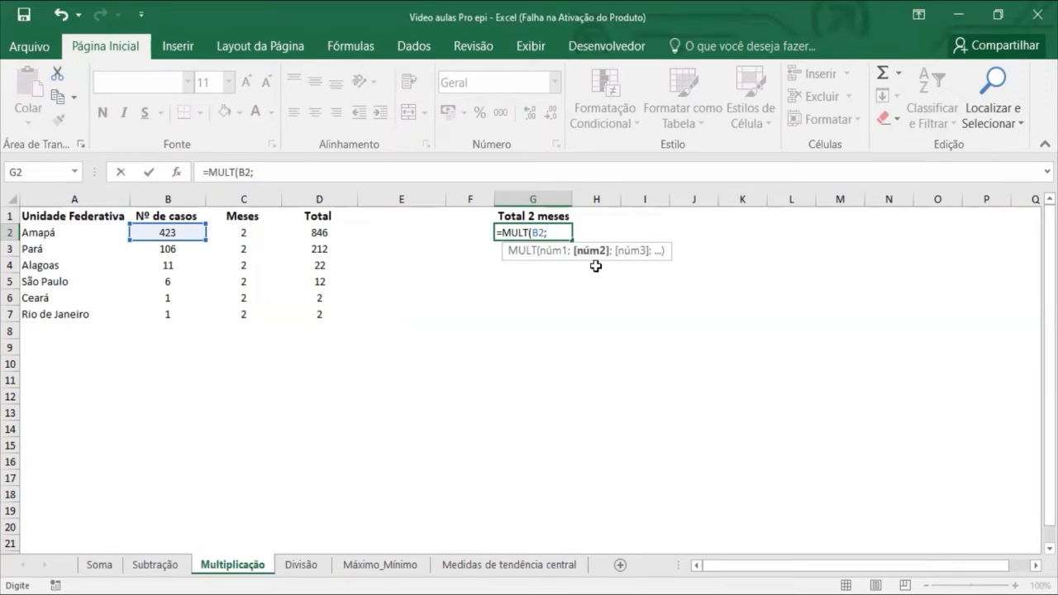
text(2)
key(BackSpace)
text(3)
key(BackSpace)
text(2)
text(;6)
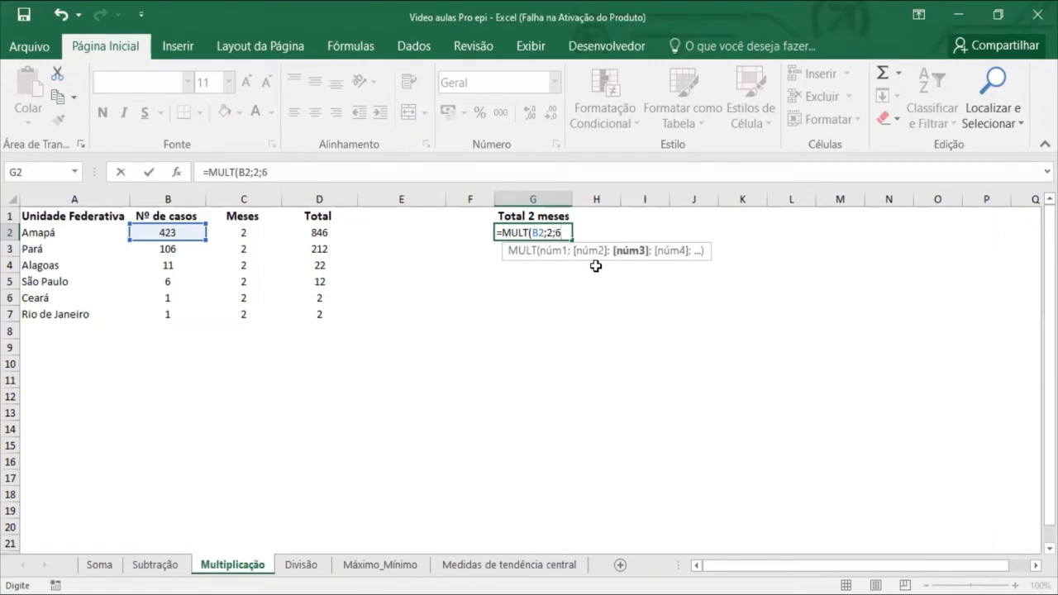
key(BackSpace)
key(BackSpace)
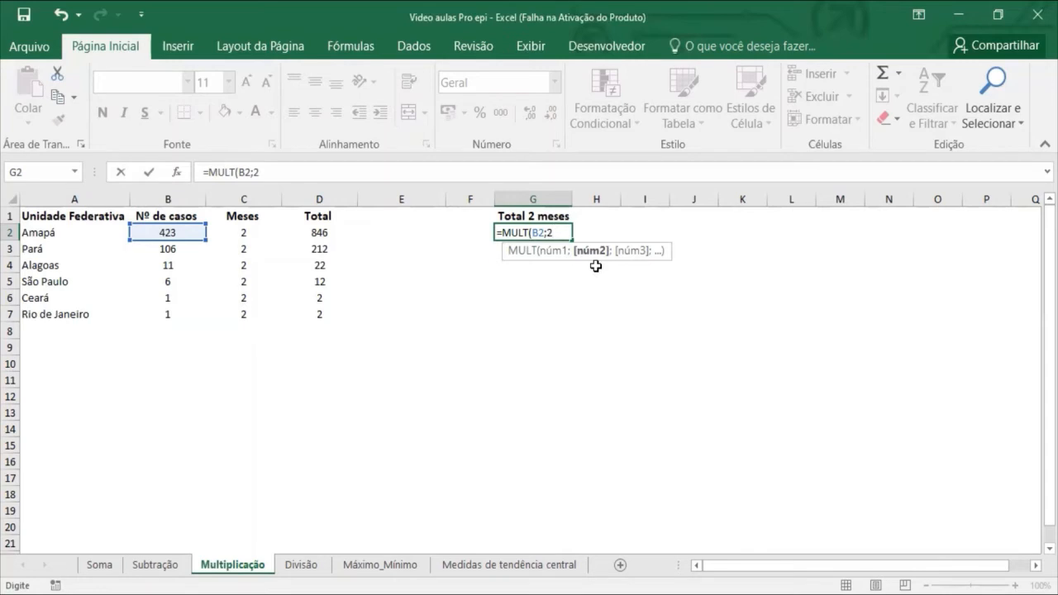
key(Return)
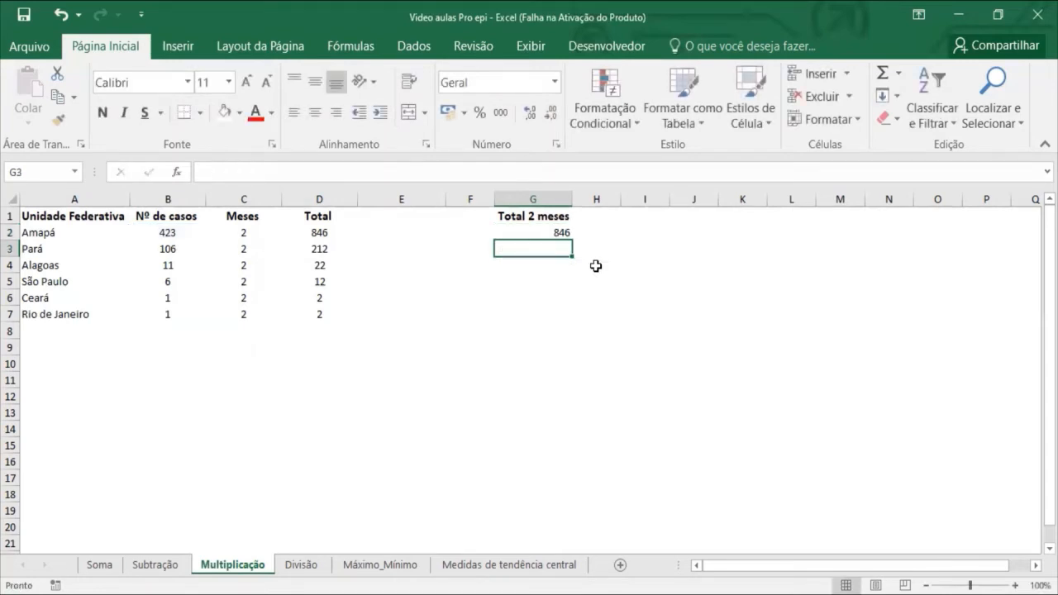
- Fill the G2 MULT formula down to G8 and centre the values in G2:G8
click(557, 230)
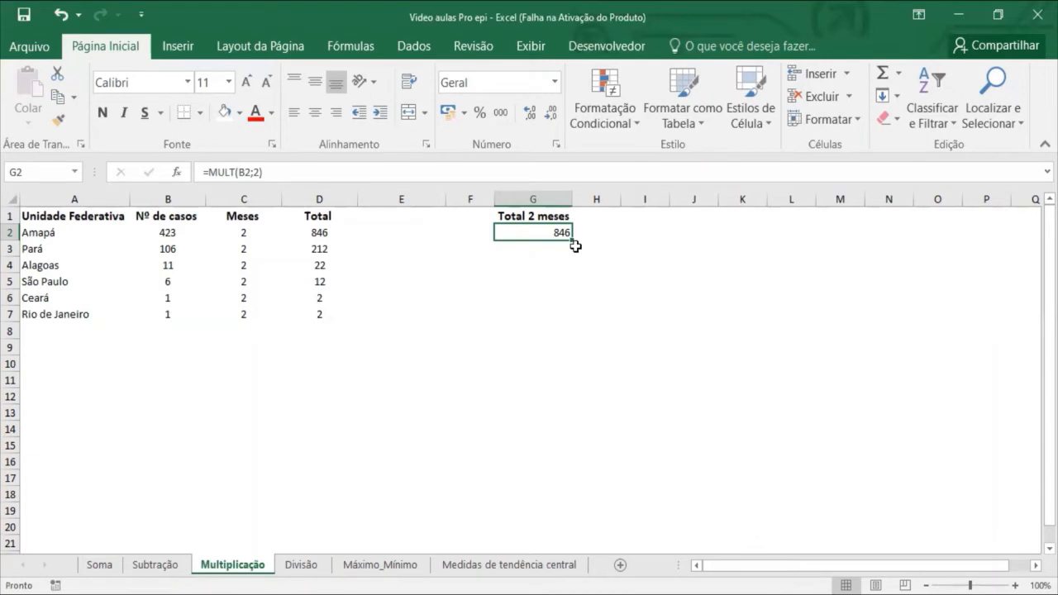
drag(571, 240, 573, 333)
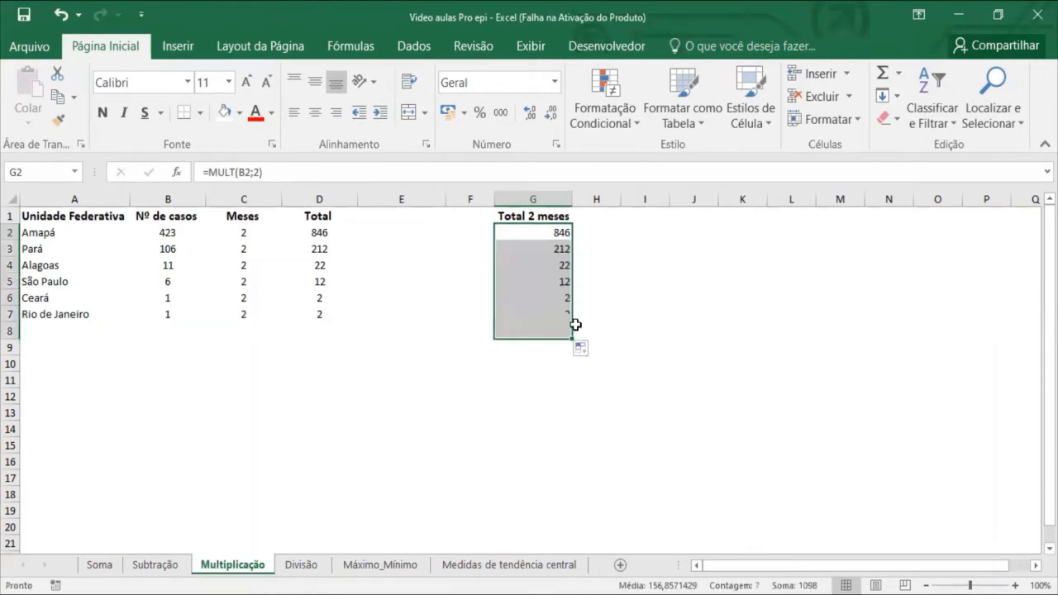
click(314, 112)
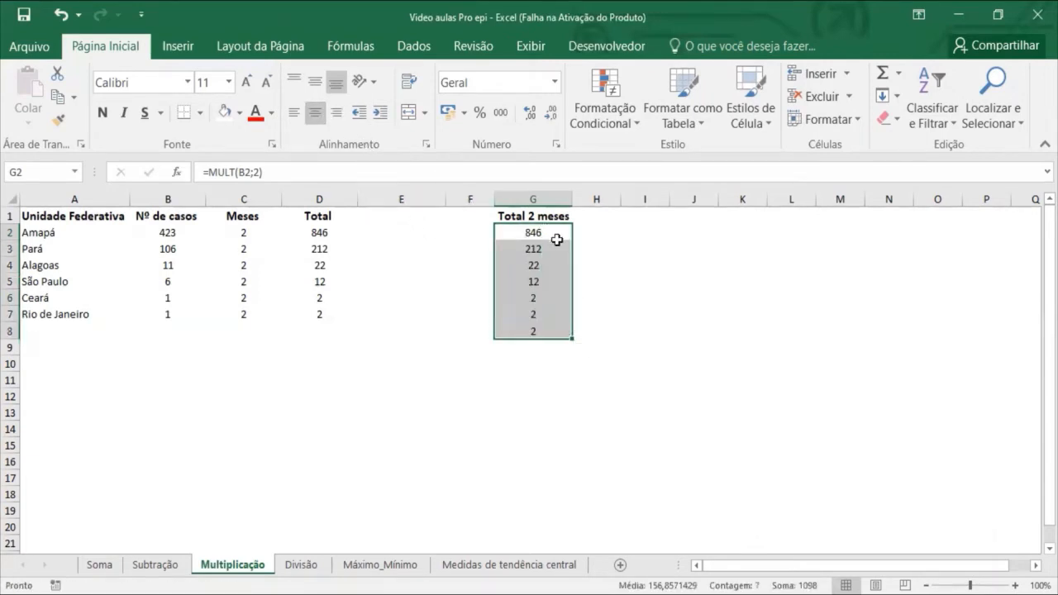
click(629, 281)
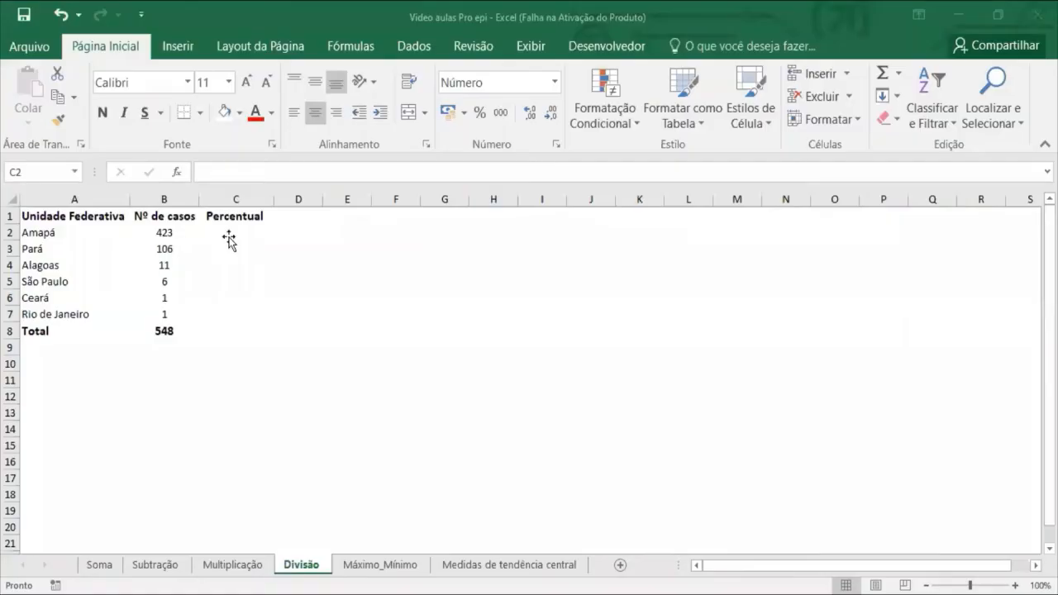
- Calculate Amapá's Percentual in C2 of the Divisão sheet with the formula =B2/B8*100
click(226, 238)
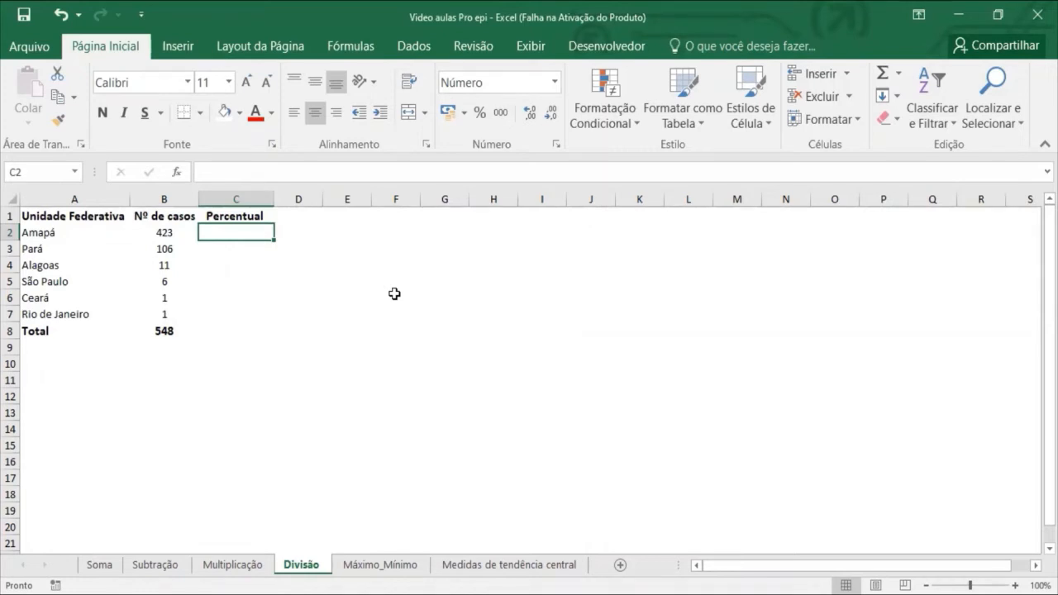
text(=)
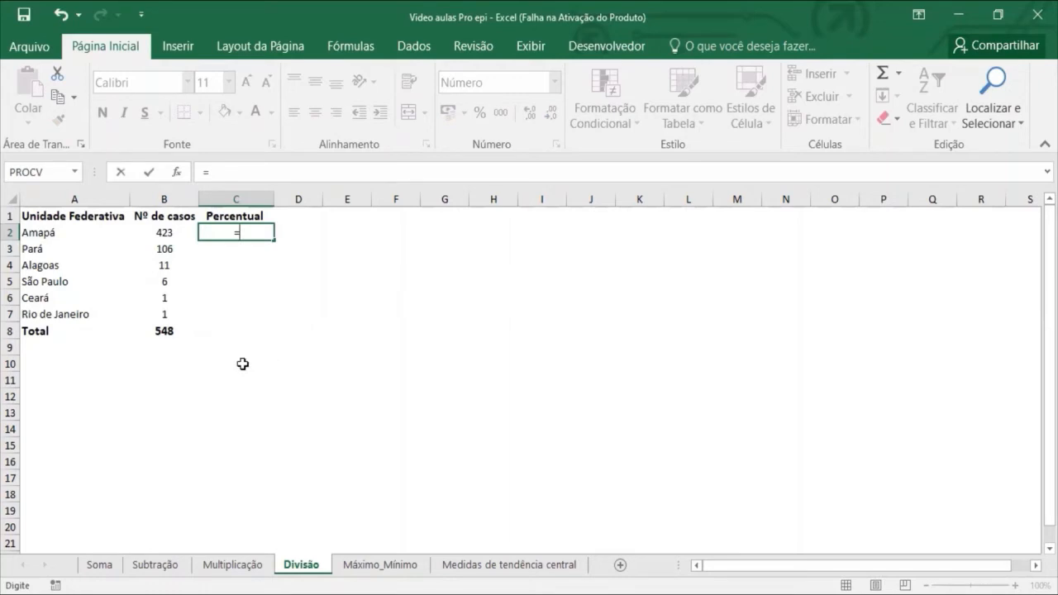
click(165, 233)
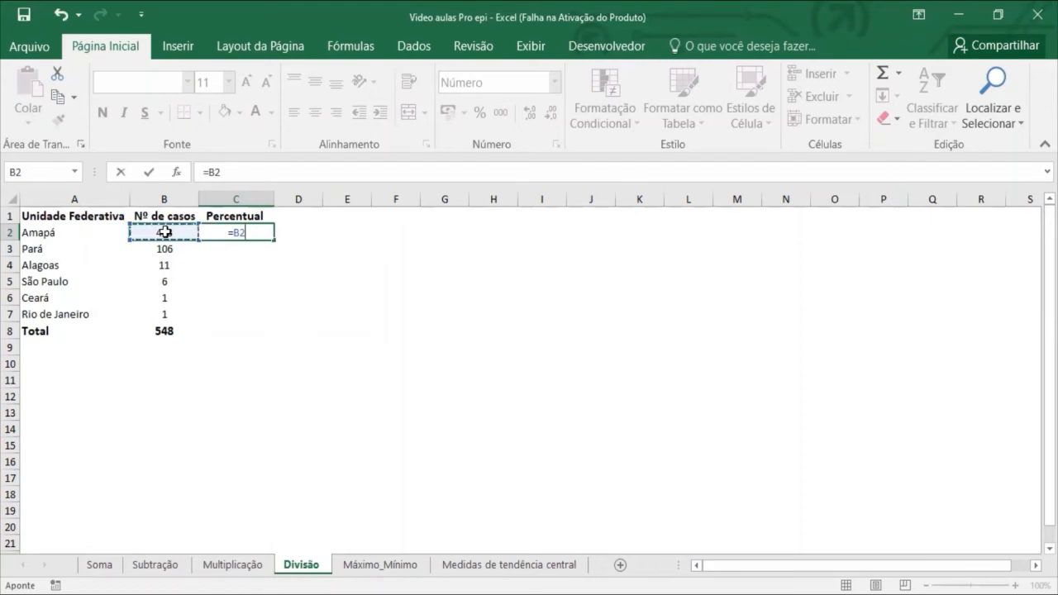
text(/)
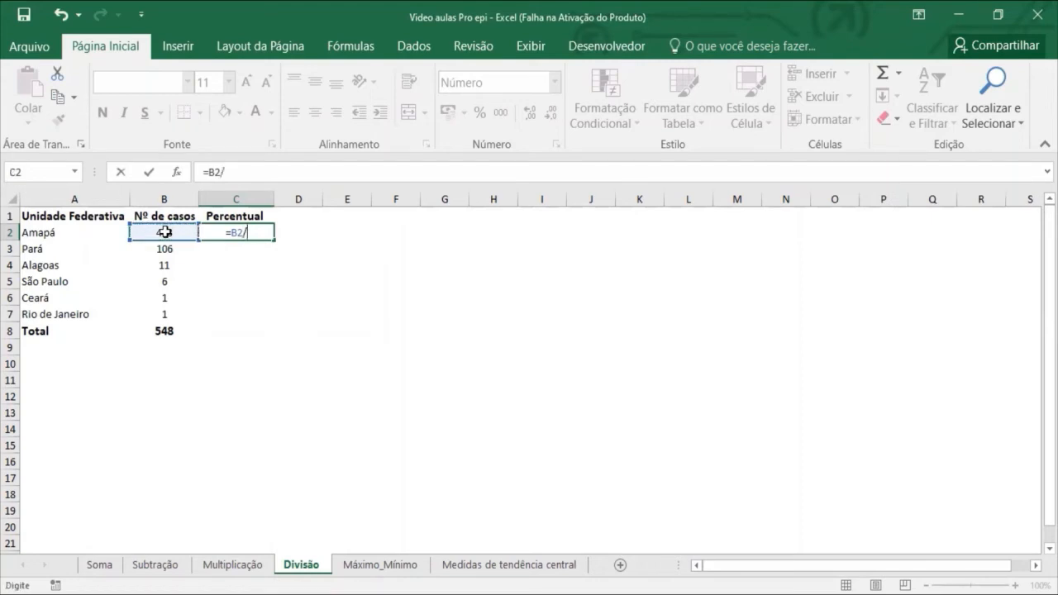
click(165, 333)
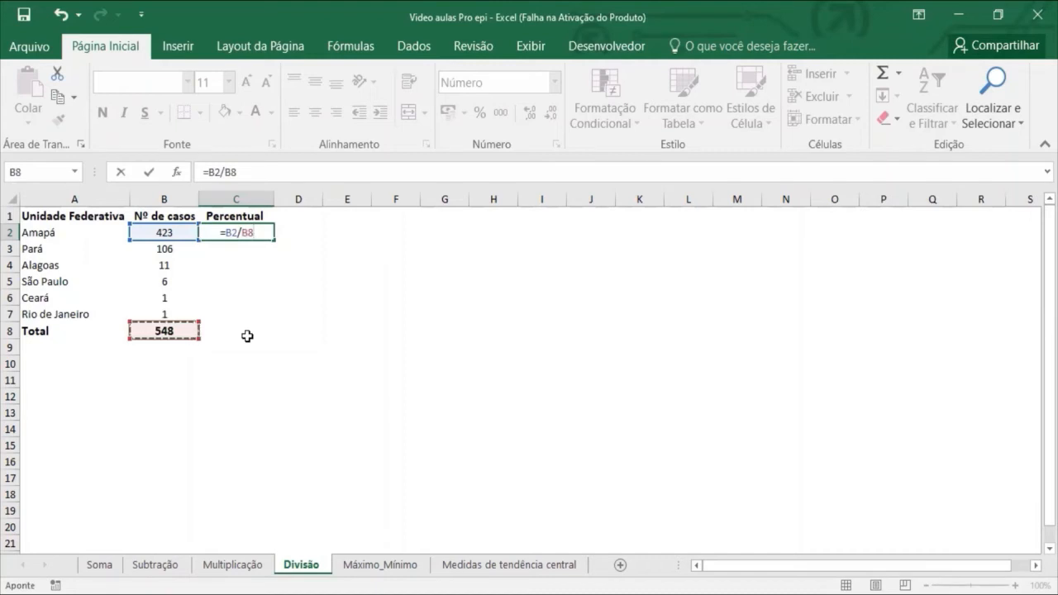
text(*)
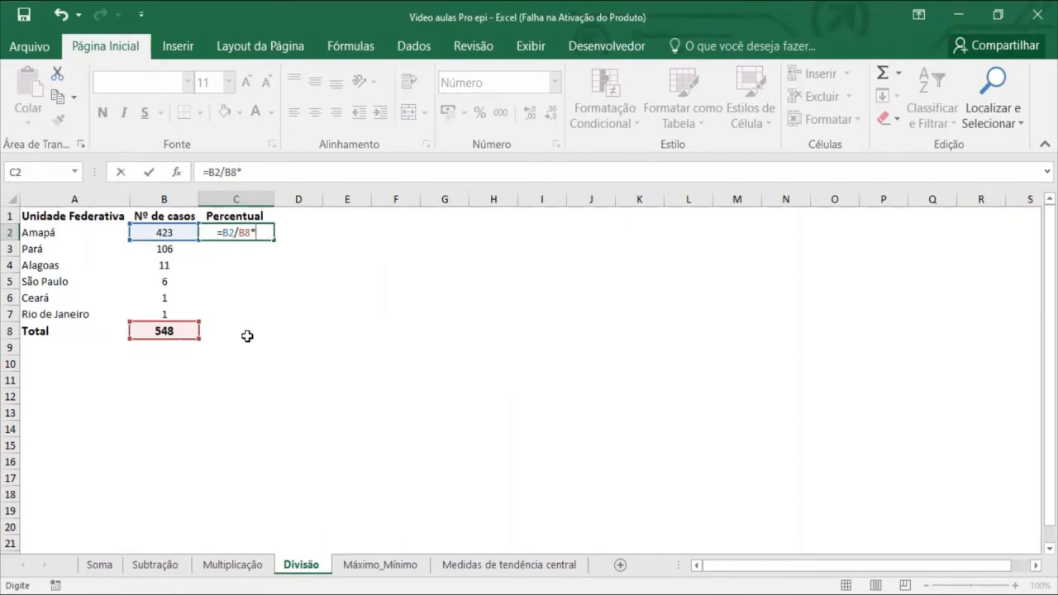
text(100)
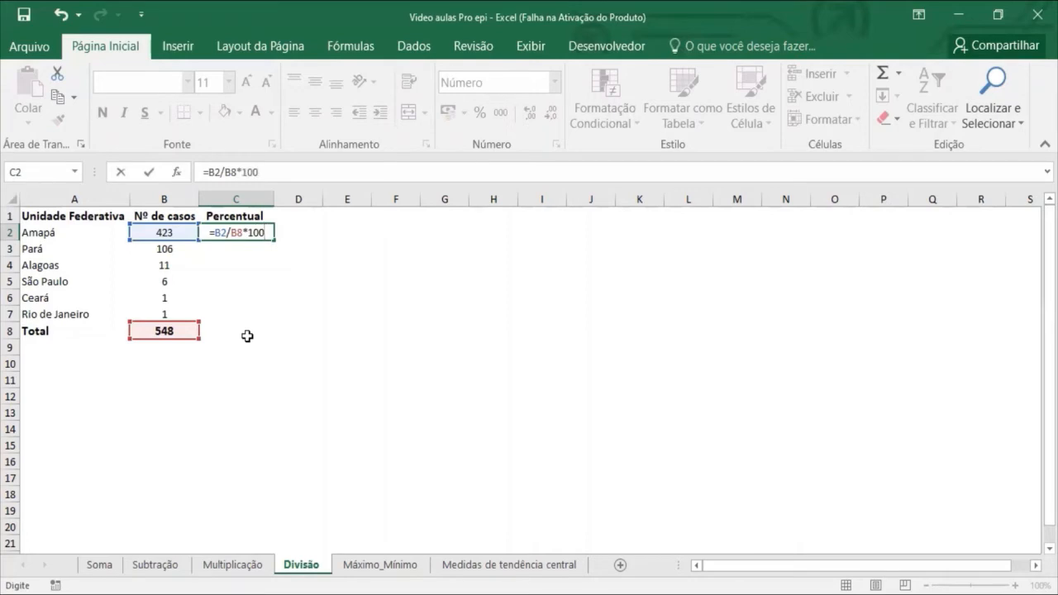
key(Return)
key(Up)
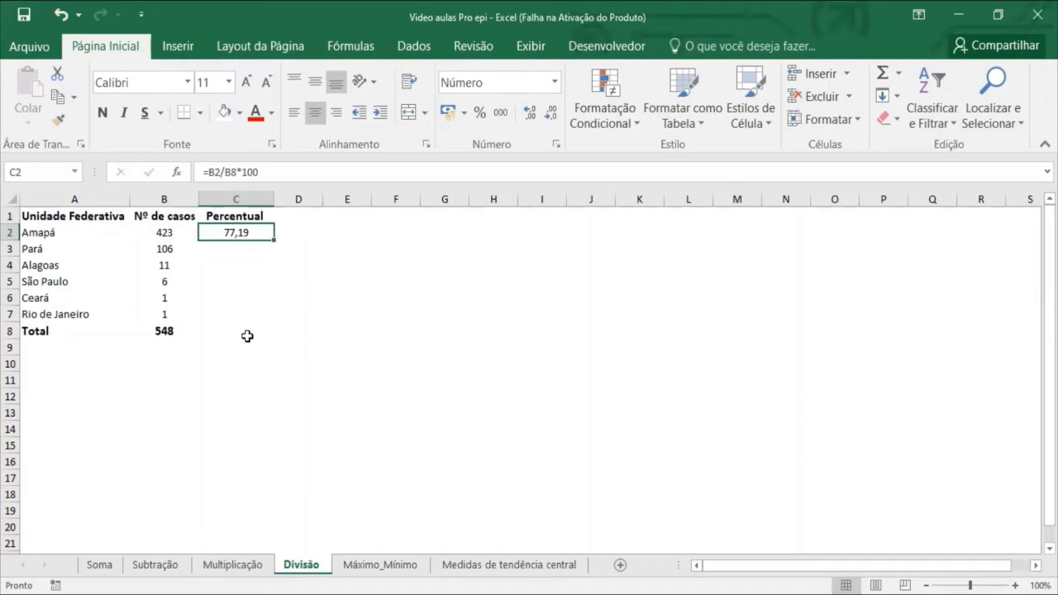
- Calculate Pará's Percentual in C3 with the formula =B3/B8*100
key(Down)
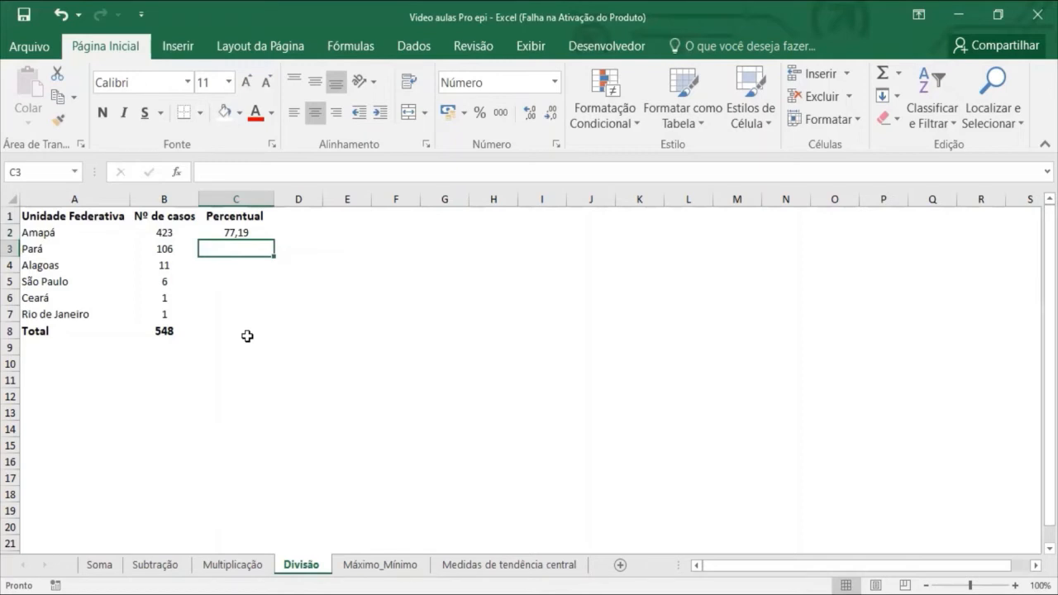
text(=)
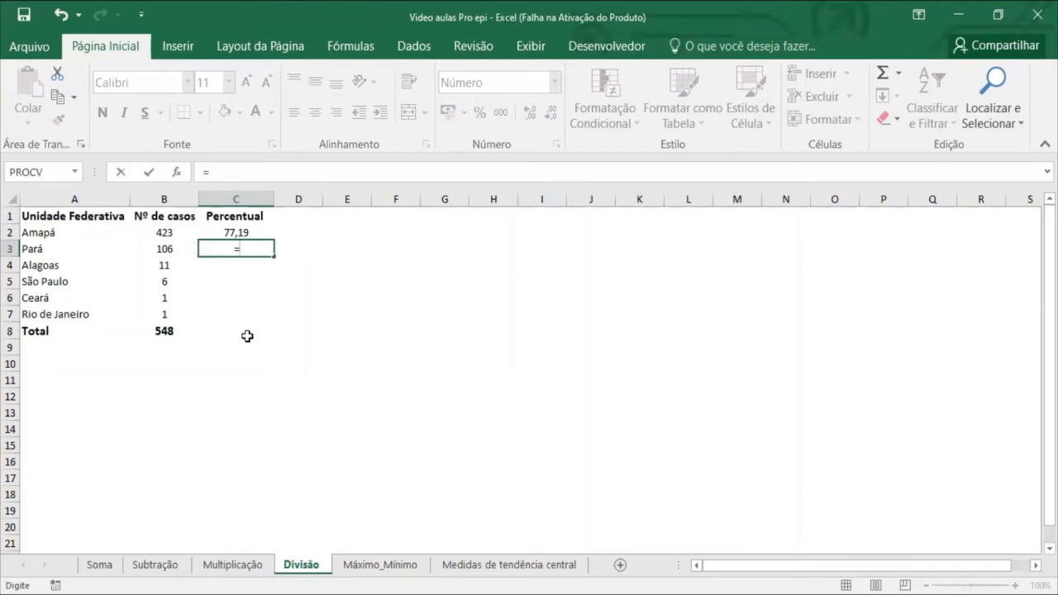
key(Left)
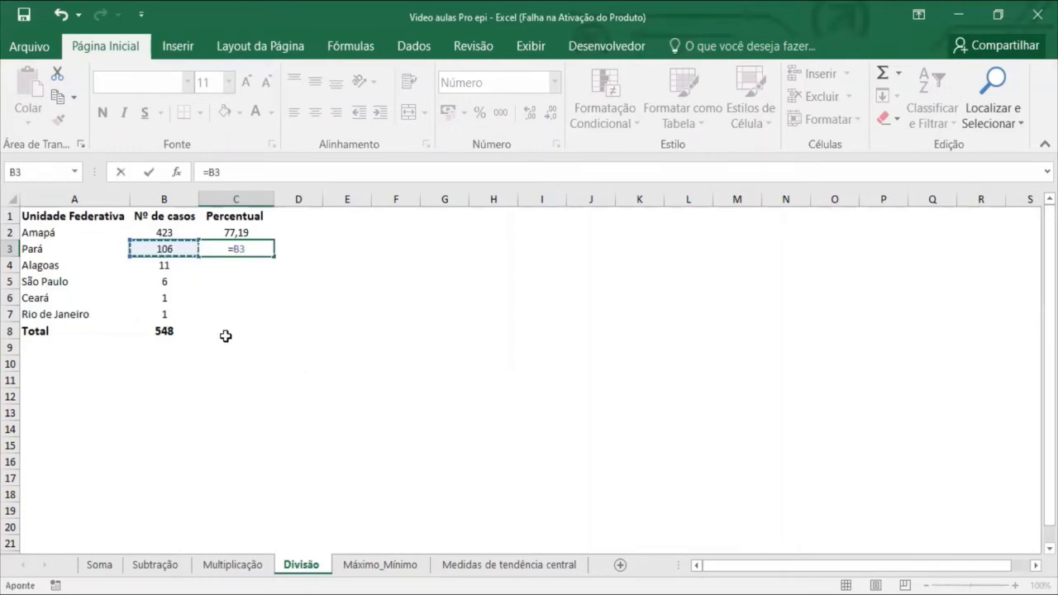
text(/)
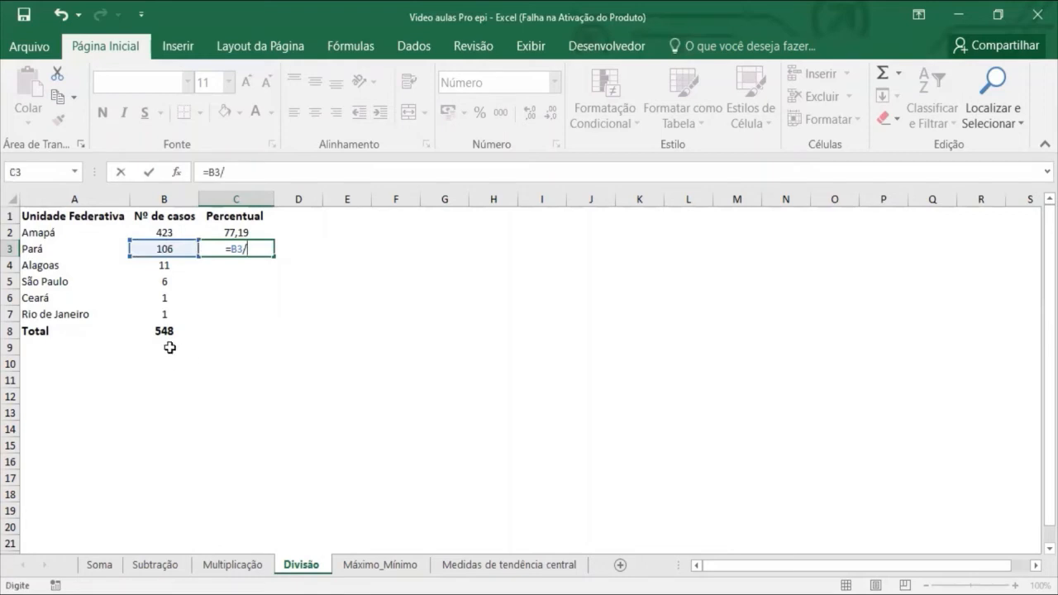
click(165, 331)
text(*100)
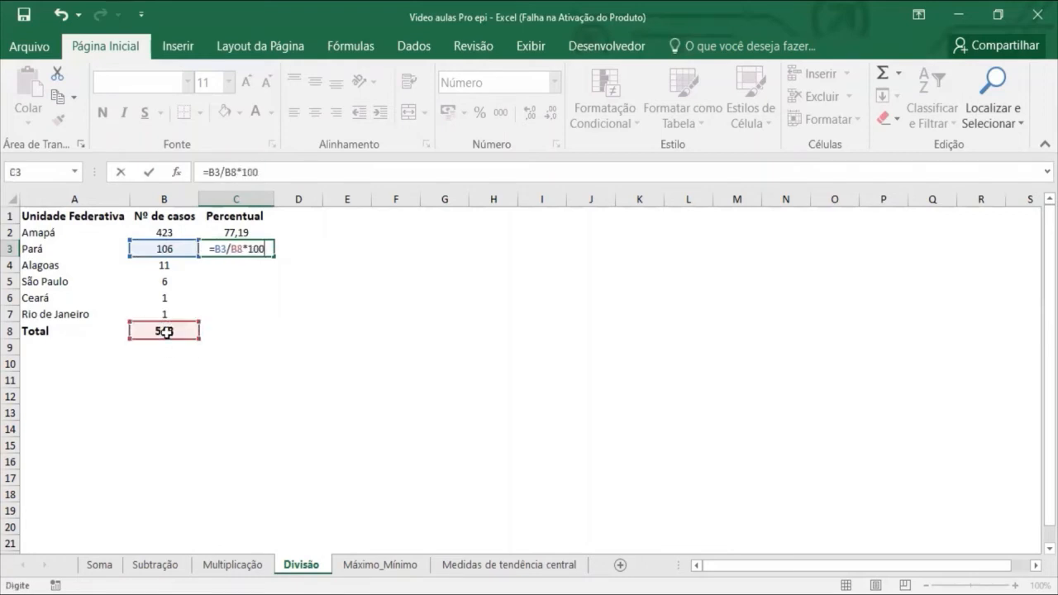
key(Return)
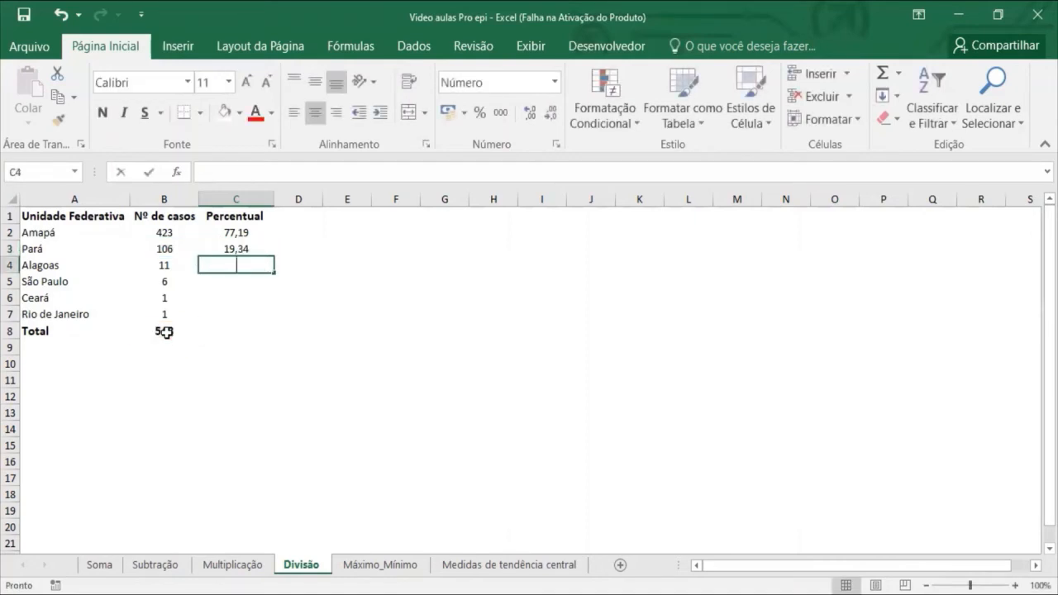
- Calculate Alagoas's Percentual in C4 with the formula =B4/B8*100
text(=)
click(168, 266)
text(/)
click(171, 330)
text(*100)
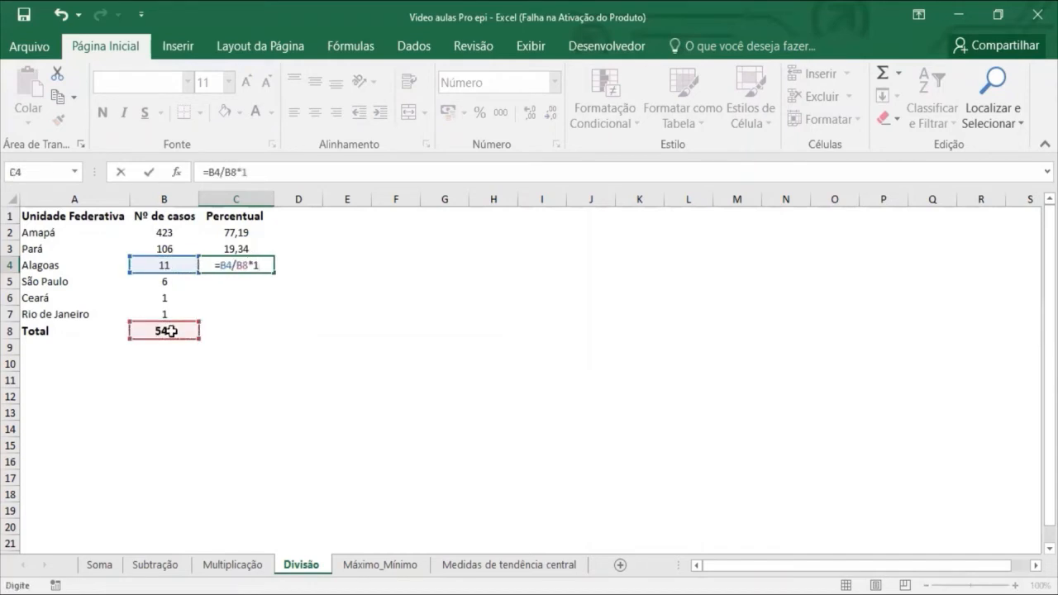
key(Return)
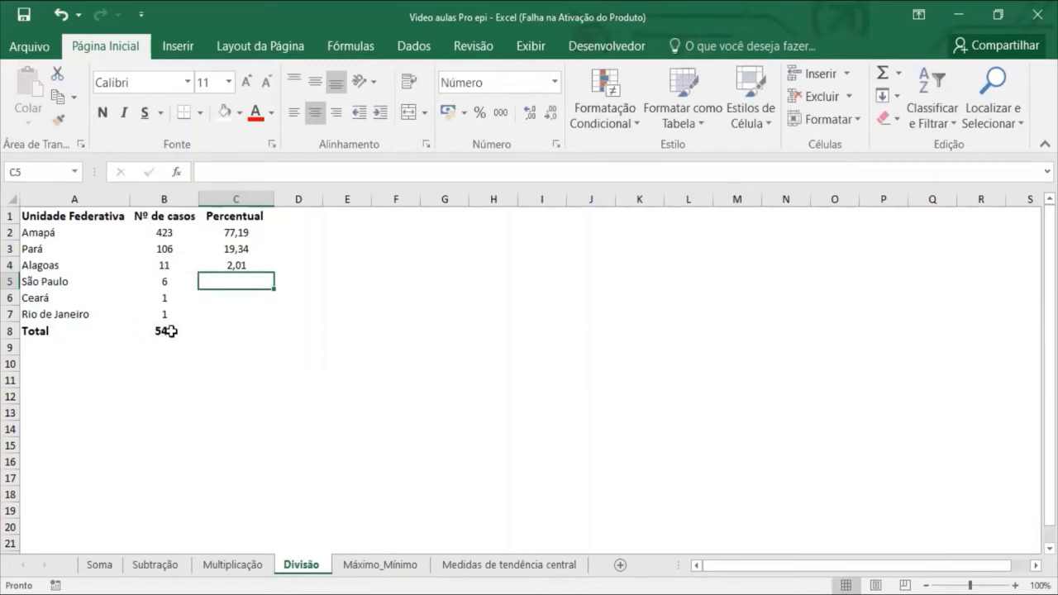
- Calculate São Paulo's Percentual in C5 with the formula =B5/B8*100
text(=)
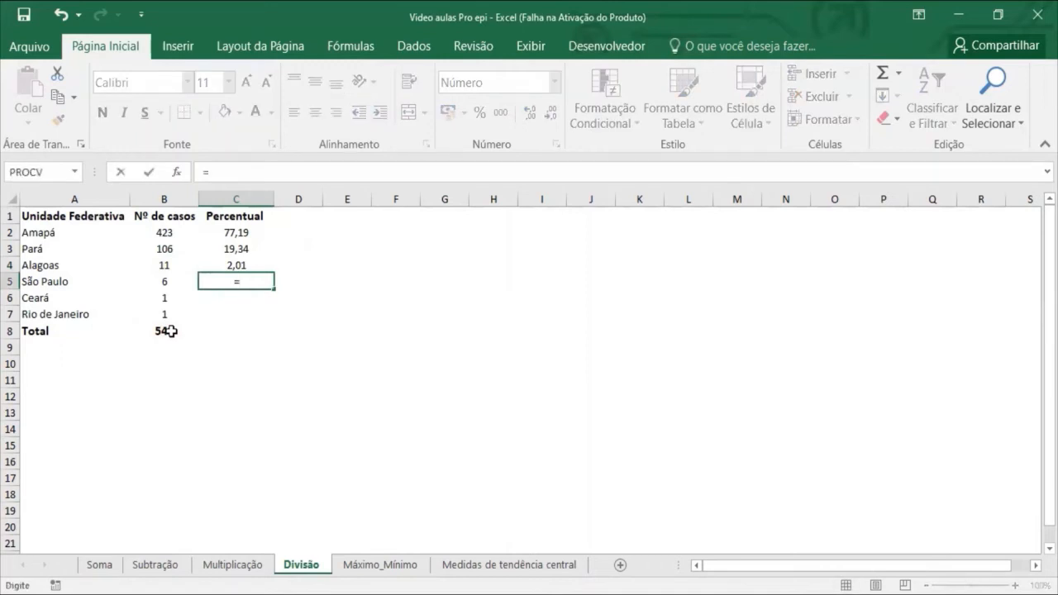
click(162, 282)
text(/)
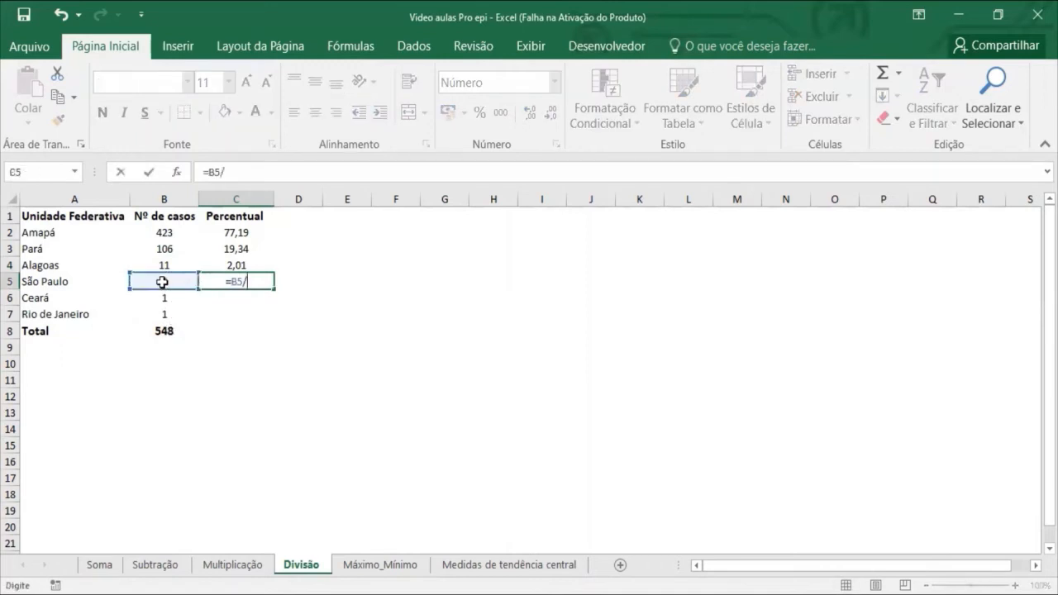
click(174, 331)
text(*100)
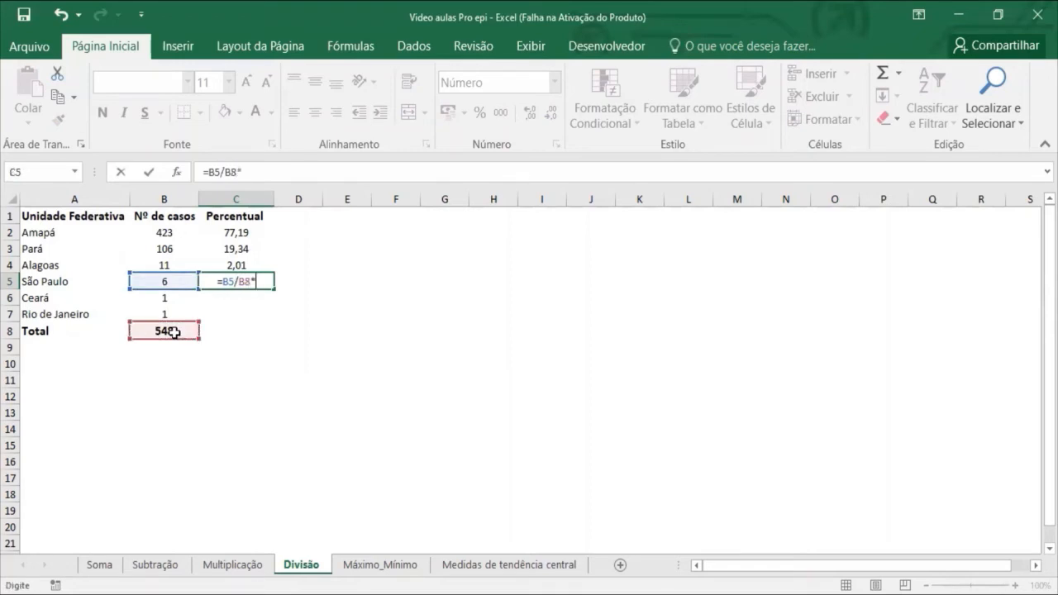
key(Return)
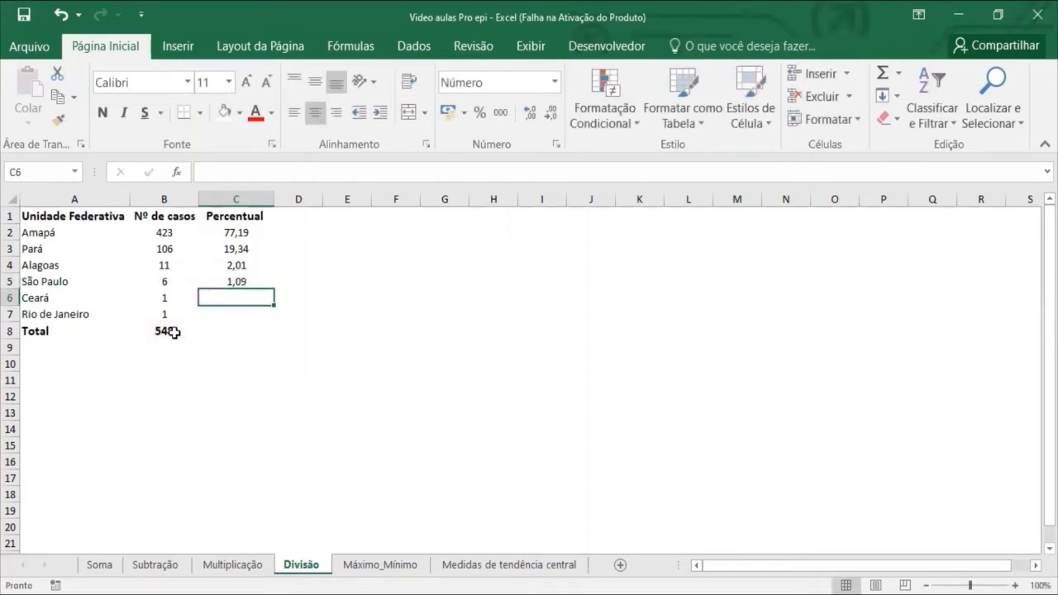
- Calculate Ceará's Percentual in C6 with the formula =B6/B8*100
text(=)
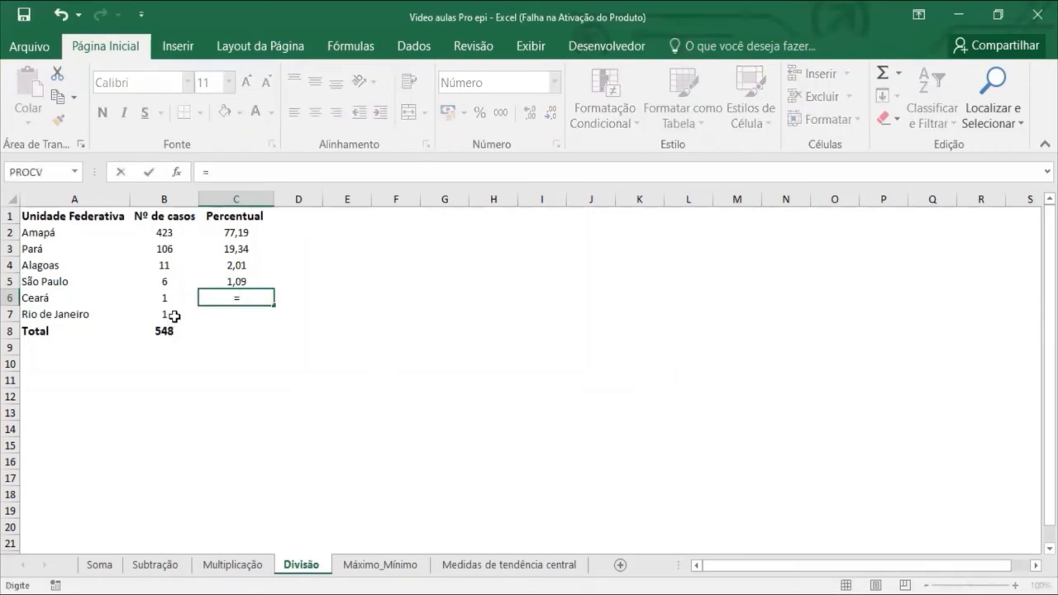
click(184, 299)
text(/)
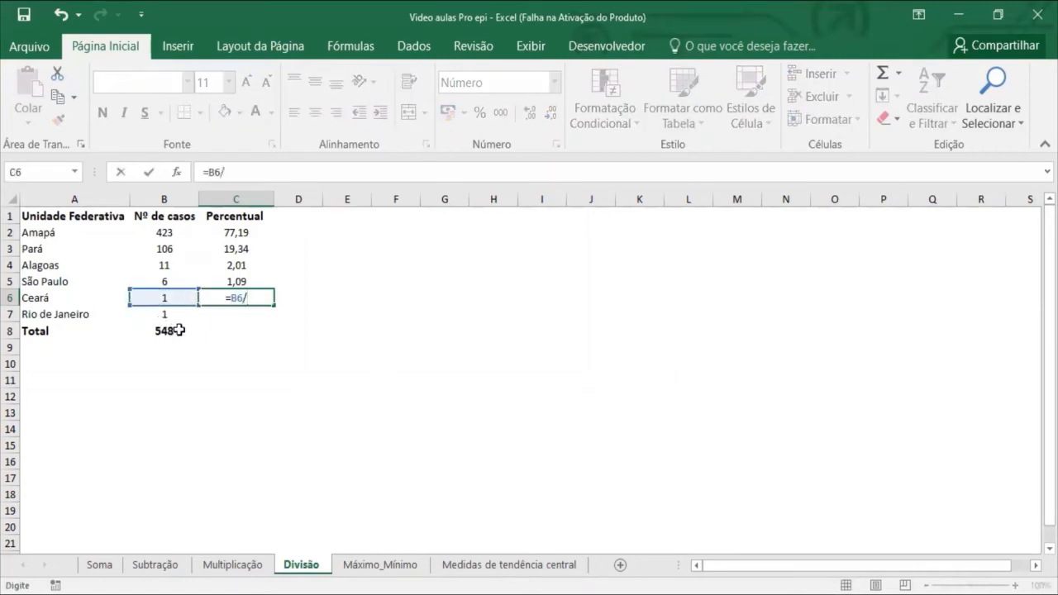
click(172, 329)
text(*100)
key(Return)
- Calculate Rio de Janeiro's Percentual in C7 with the formula =B7/B8*100
text(=)
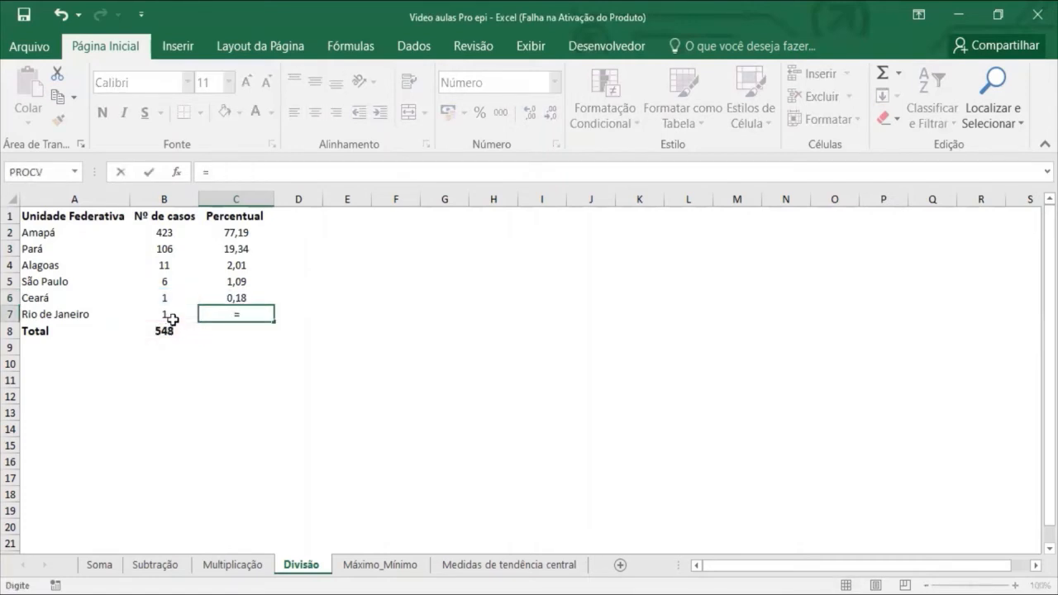
click(168, 312)
text(/)
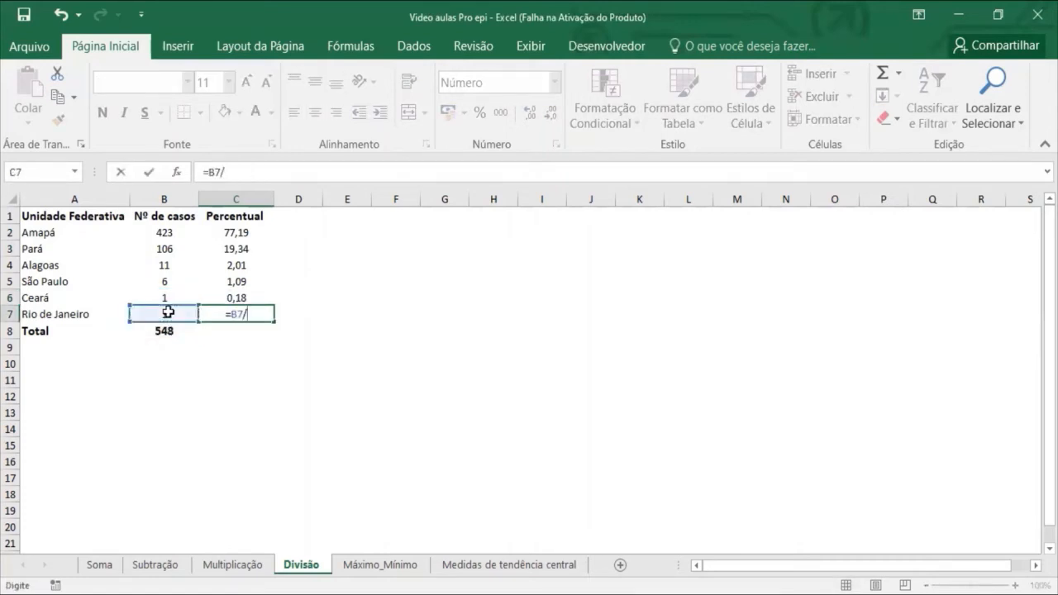
click(169, 330)
text(*100)
key(Return)
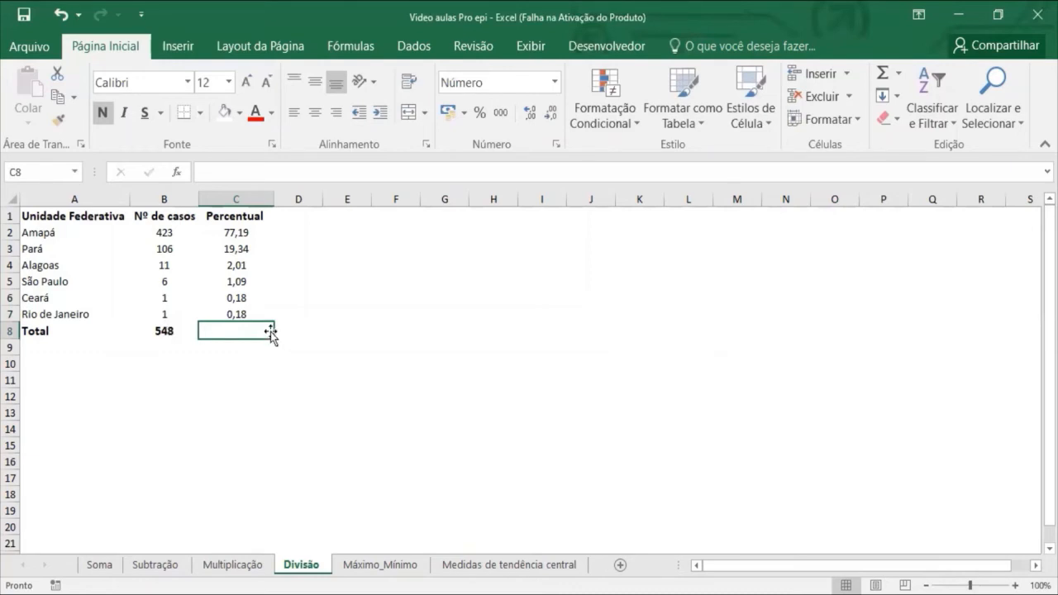
- Total the Percentual column in C8 with the SOMA function over C2:C7
text(=)
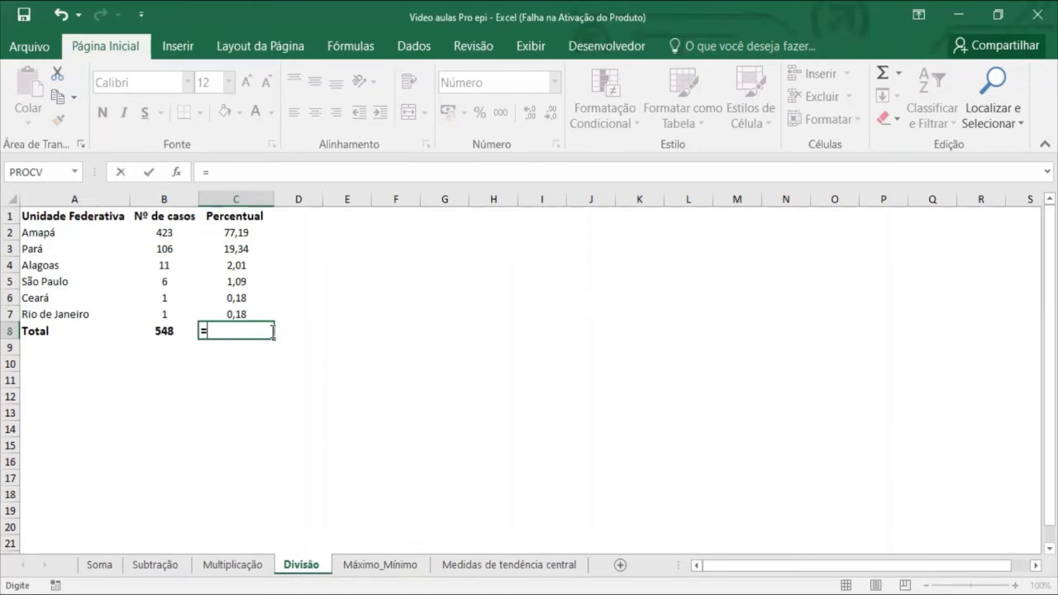
text(SOMA()
key(Up)
key(Up)
key(Up)
key(Up)
key(Up)
key(Up)
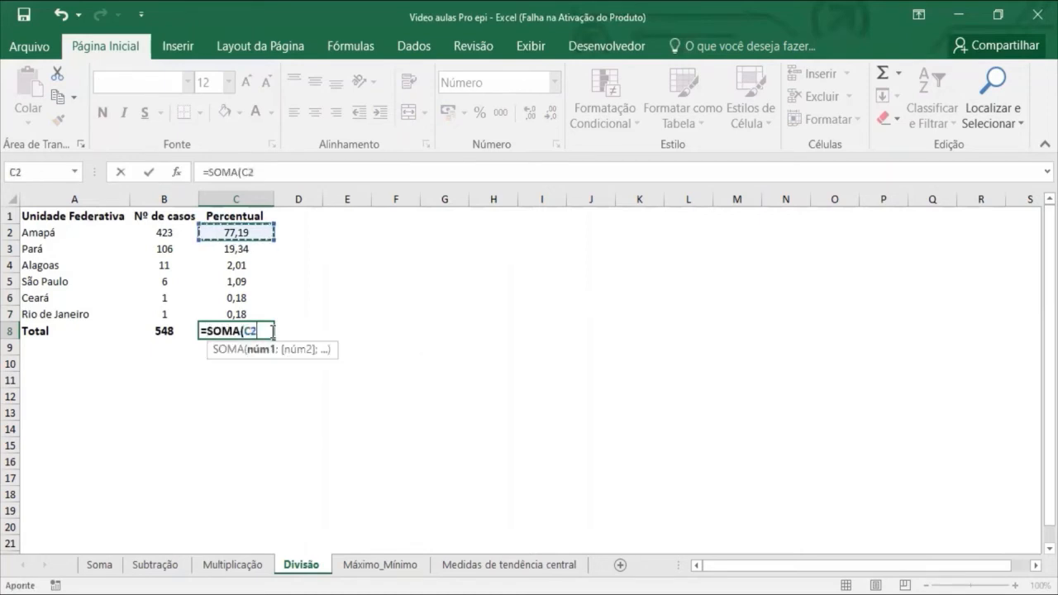
key(ctrl+shift+Down)
key(Return)
- Centre the Percentual total in cell C8
click(272, 332)
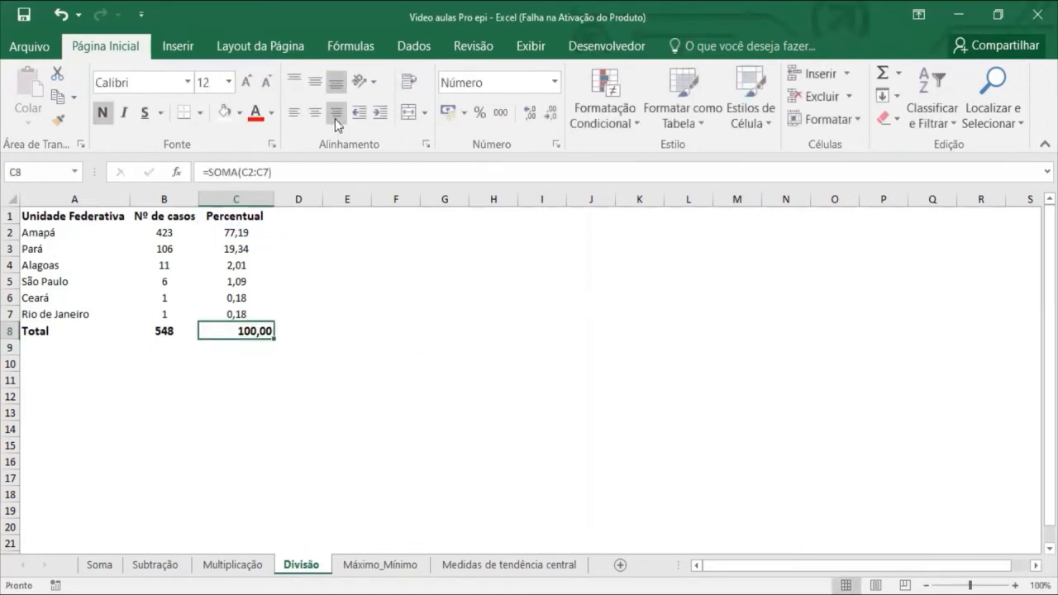
click(315, 121)
click(313, 382)
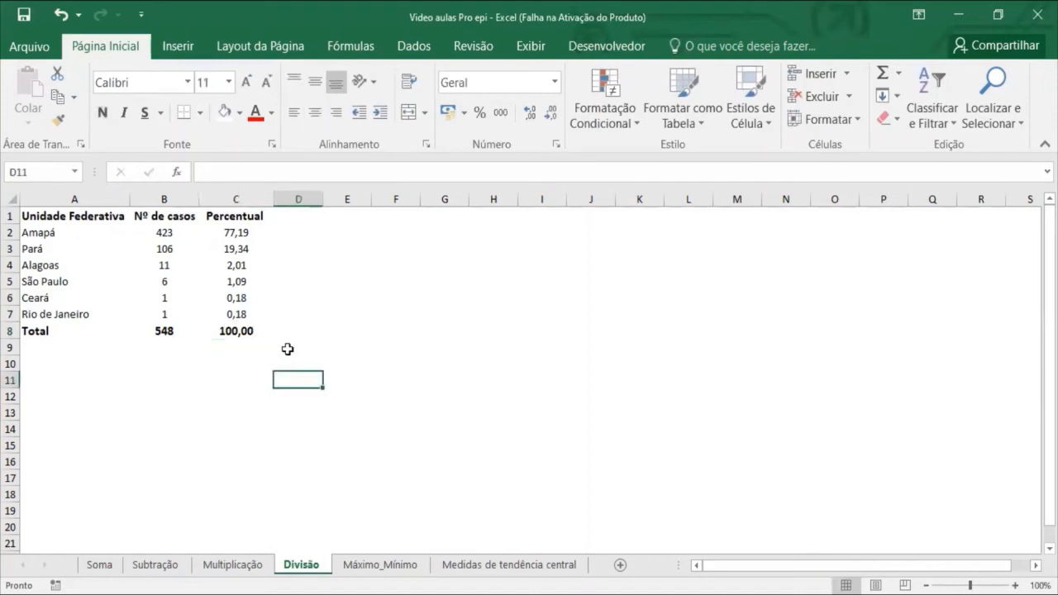
- Clear the Percentual total in C8 and enter it again using the SOMA function over C2:C7
click(235, 330)
key(Delete)
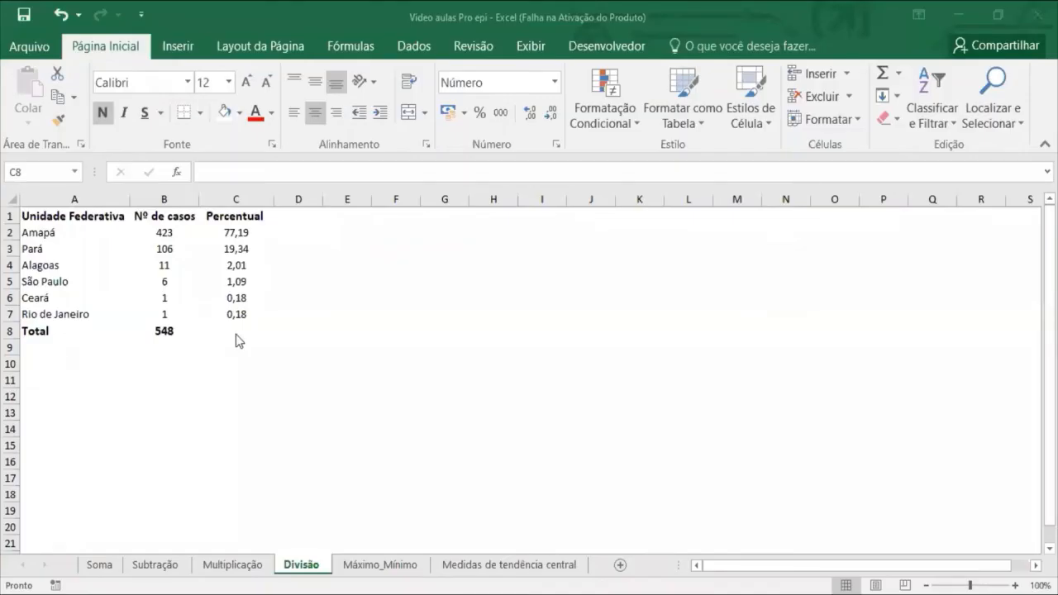
click(236, 334)
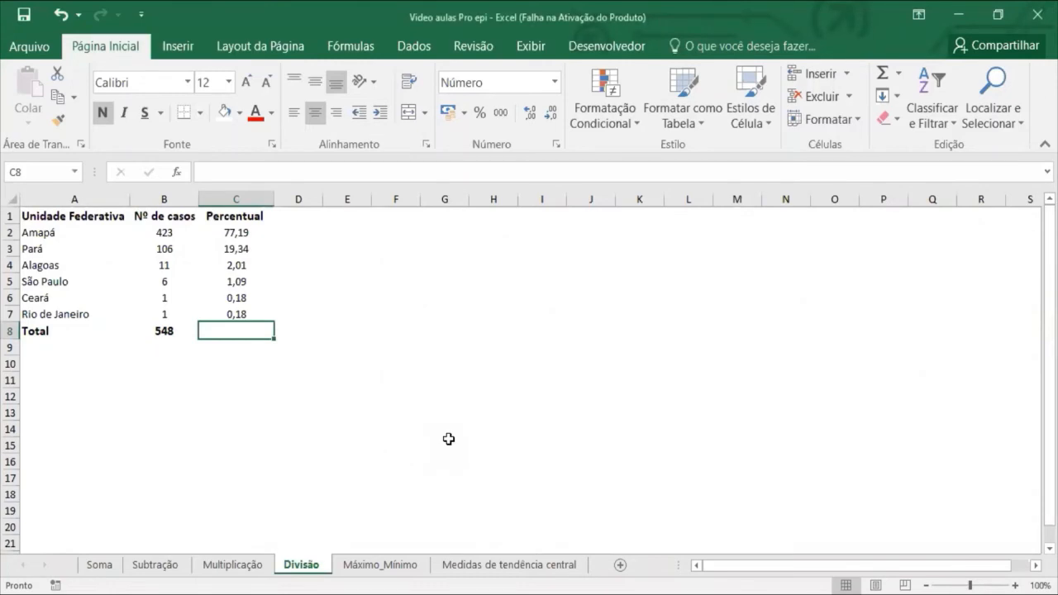
text(=s)
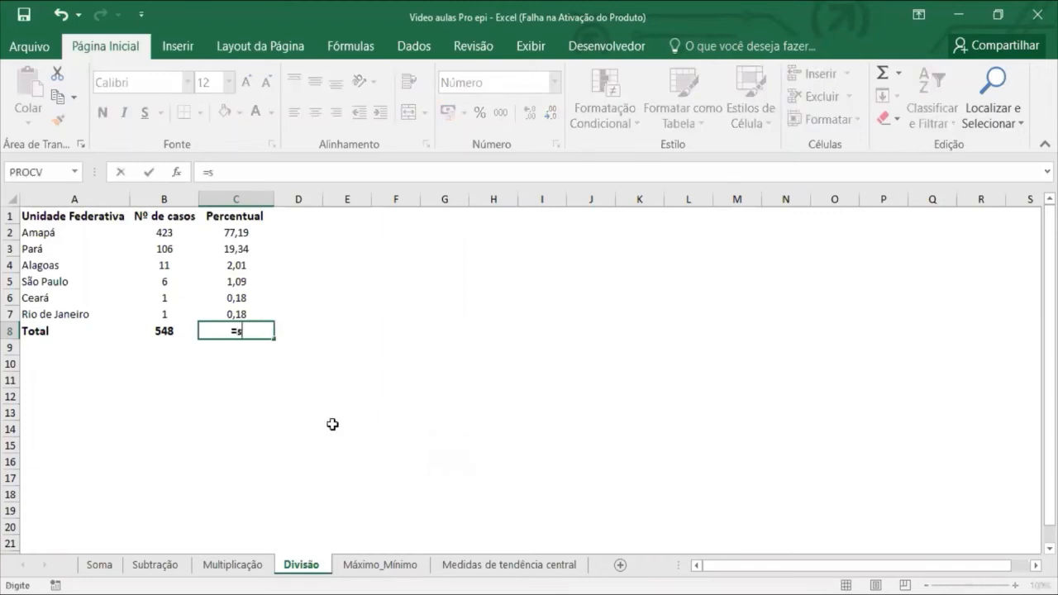
text(om)
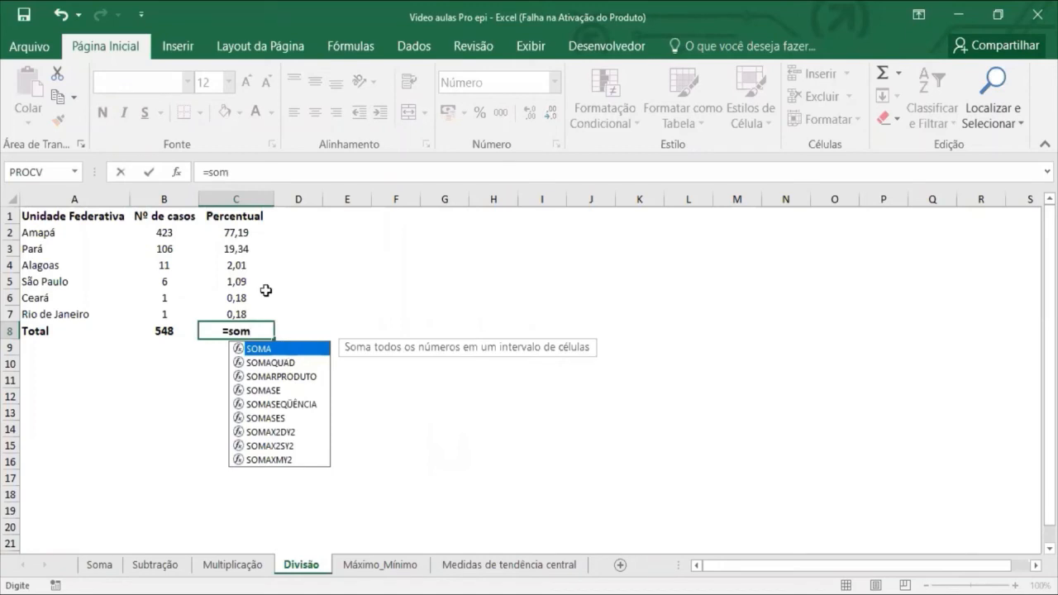
key(Tab)
click(236, 235)
shift+click(252, 314)
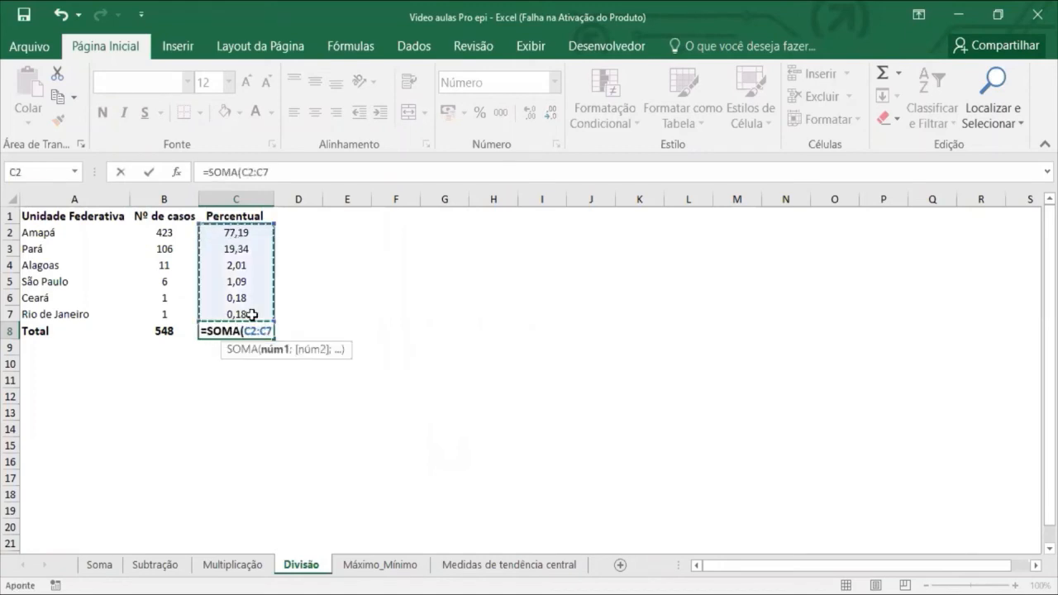
key(Return)
click(288, 316)
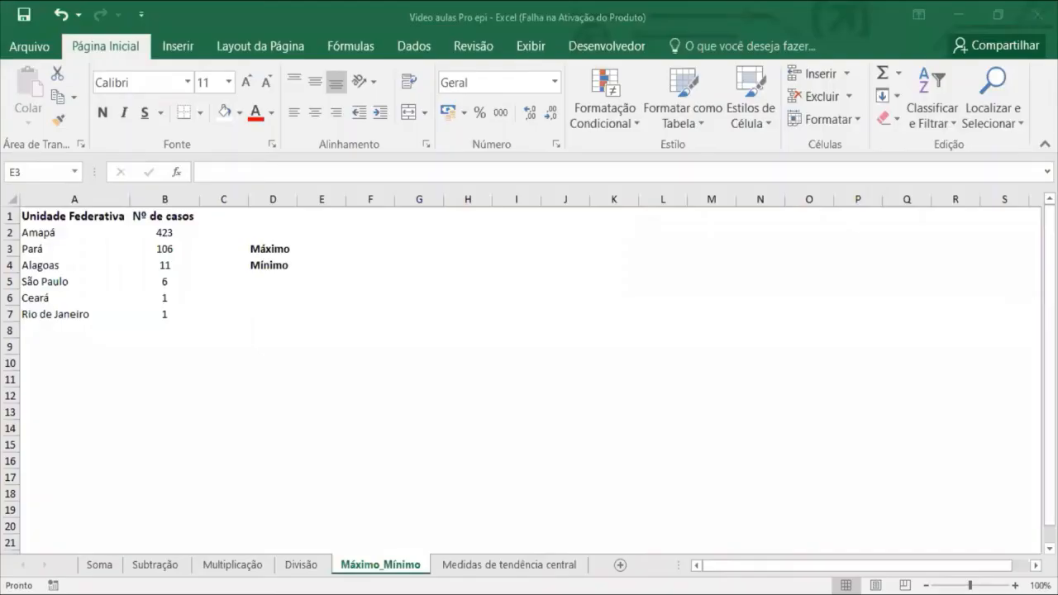
- Calculate the highest case count in E3, beside Máximo, with the MÁXIMO function over B2:B7
click(309, 248)
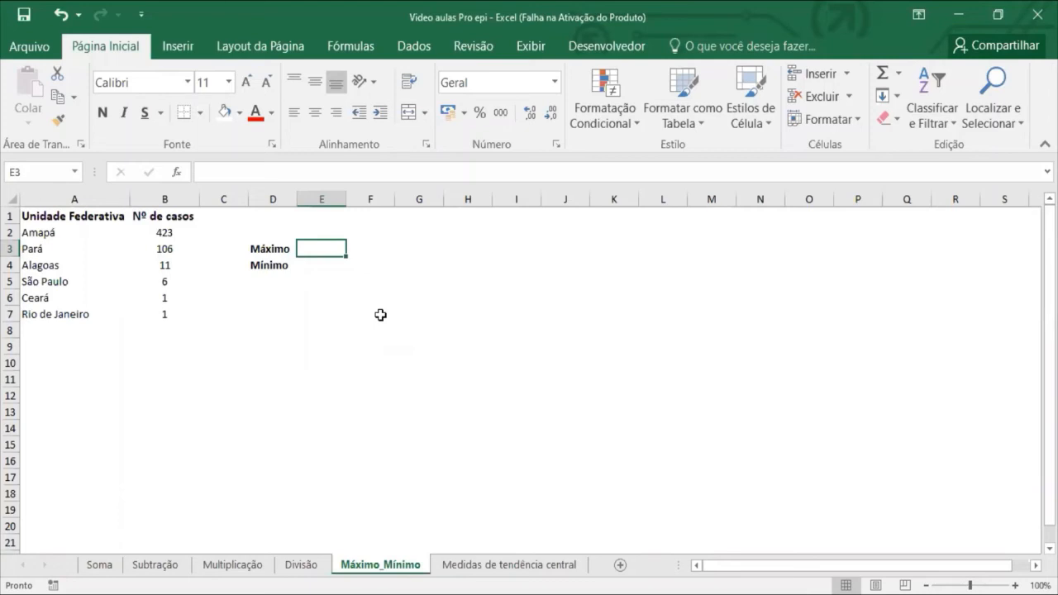
key(Down)
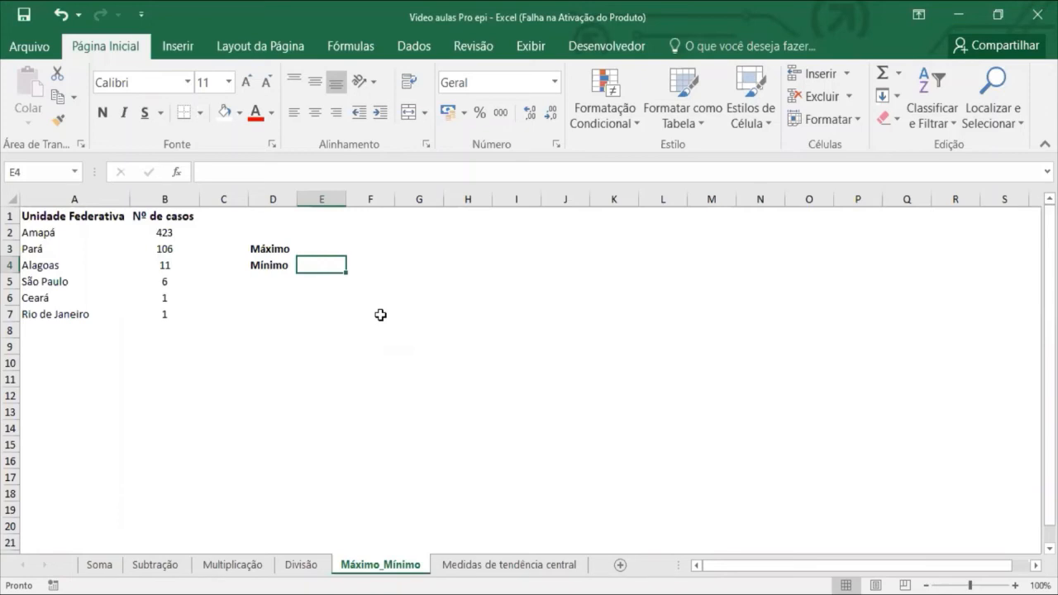
key(Up)
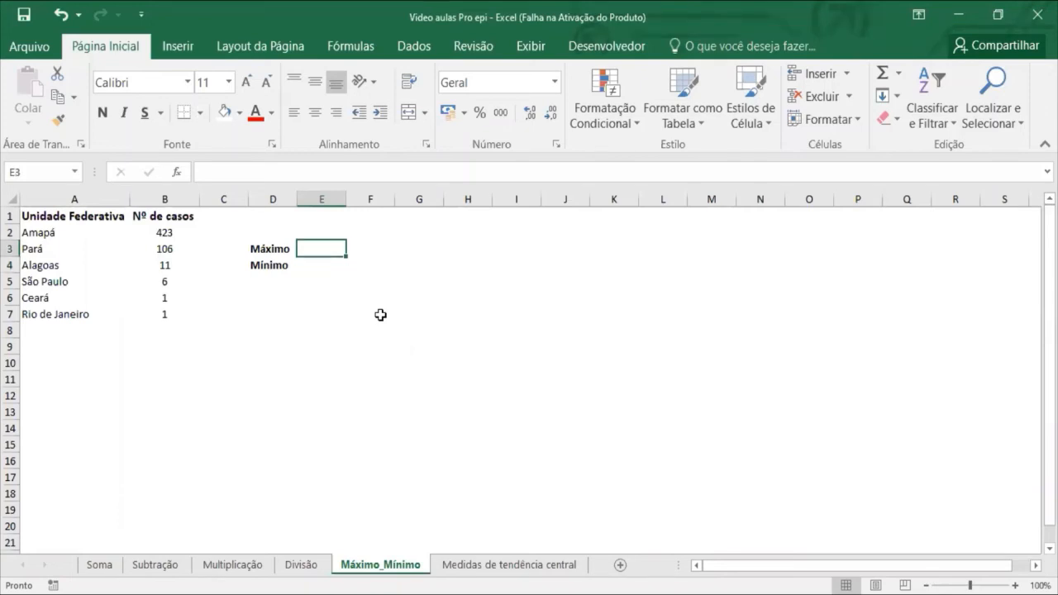
text(=)
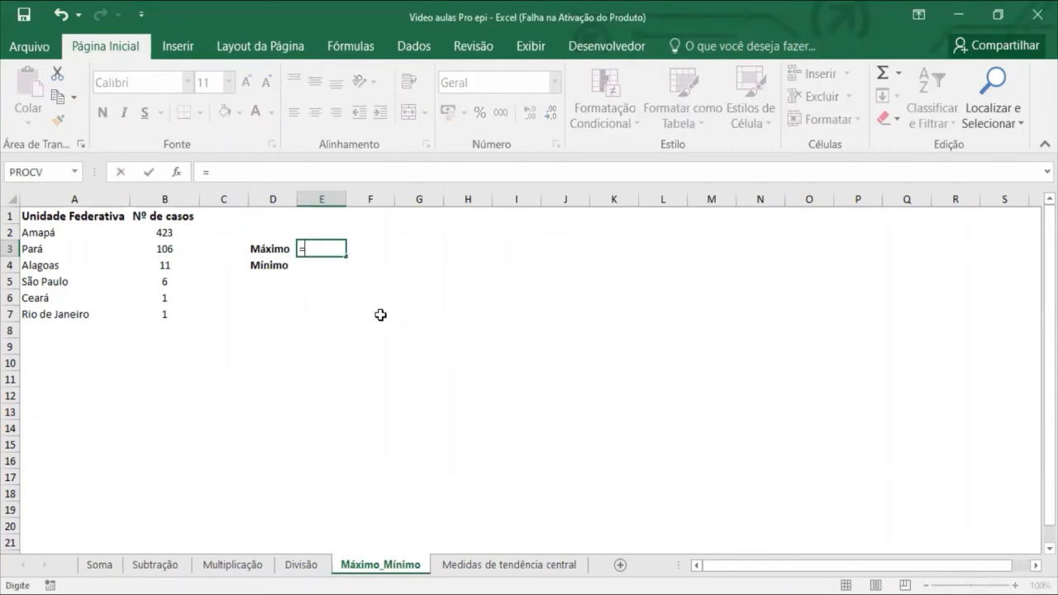
text(m)
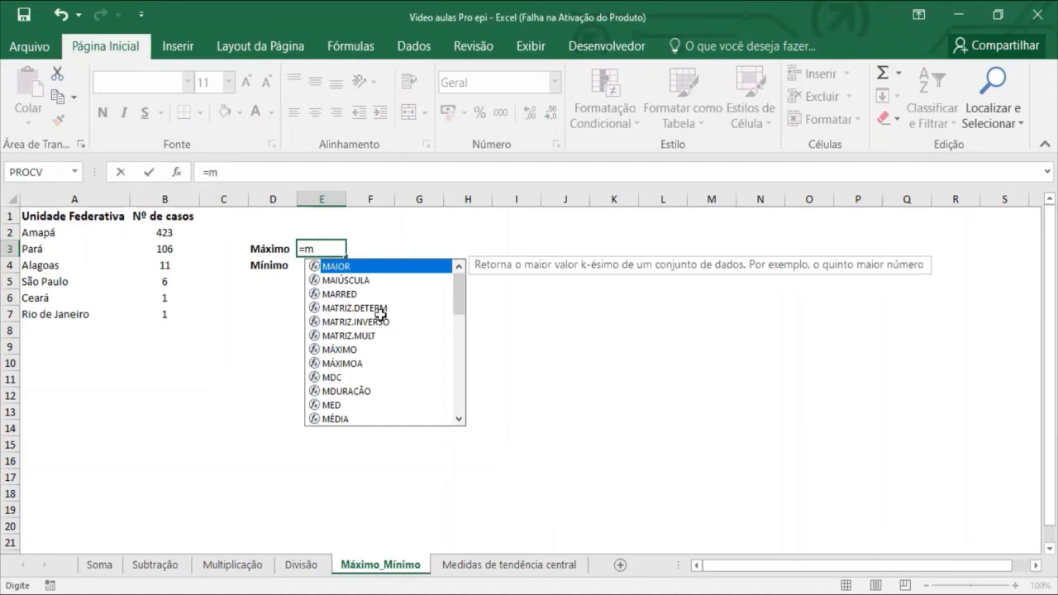
text(á)
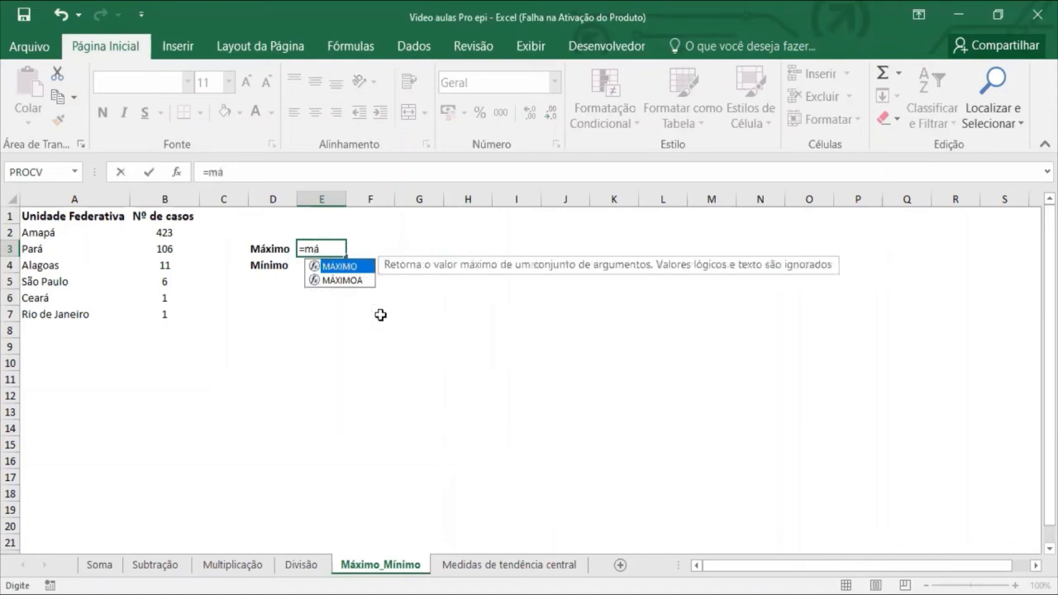
double_click(364, 271)
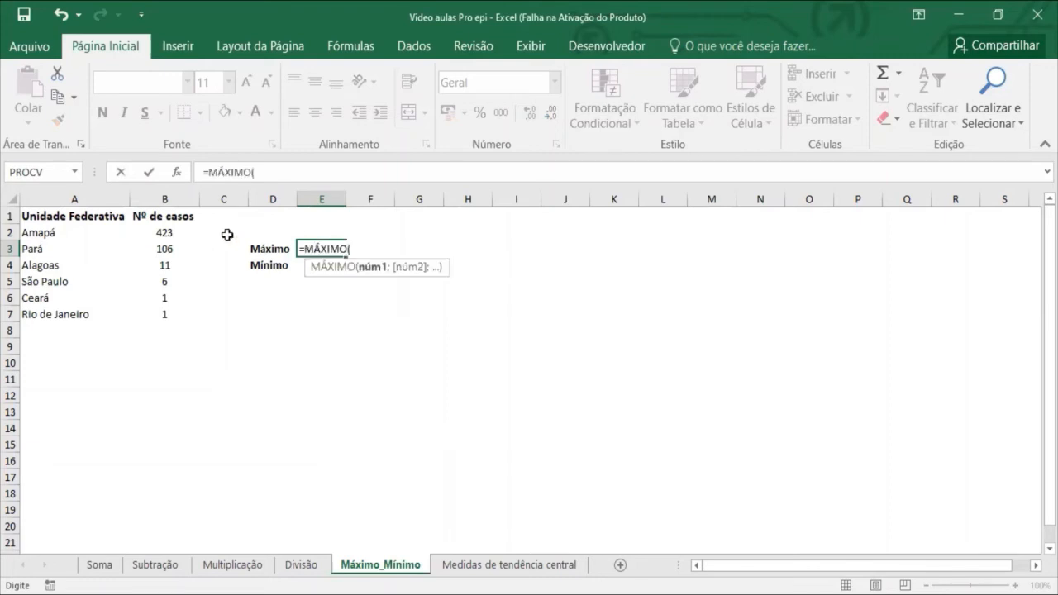
drag(177, 229, 184, 312)
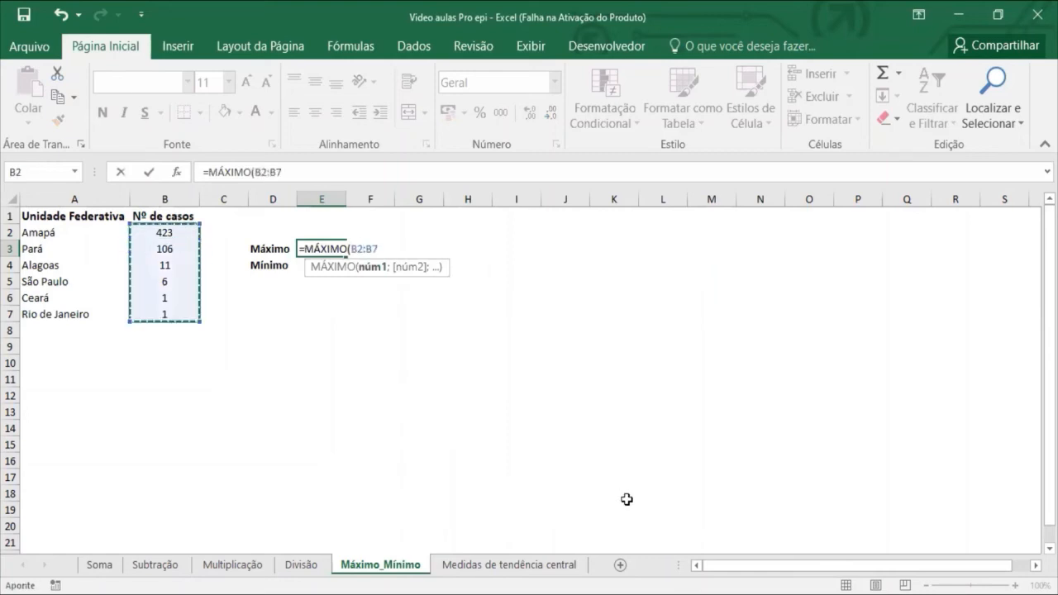
key(Return)
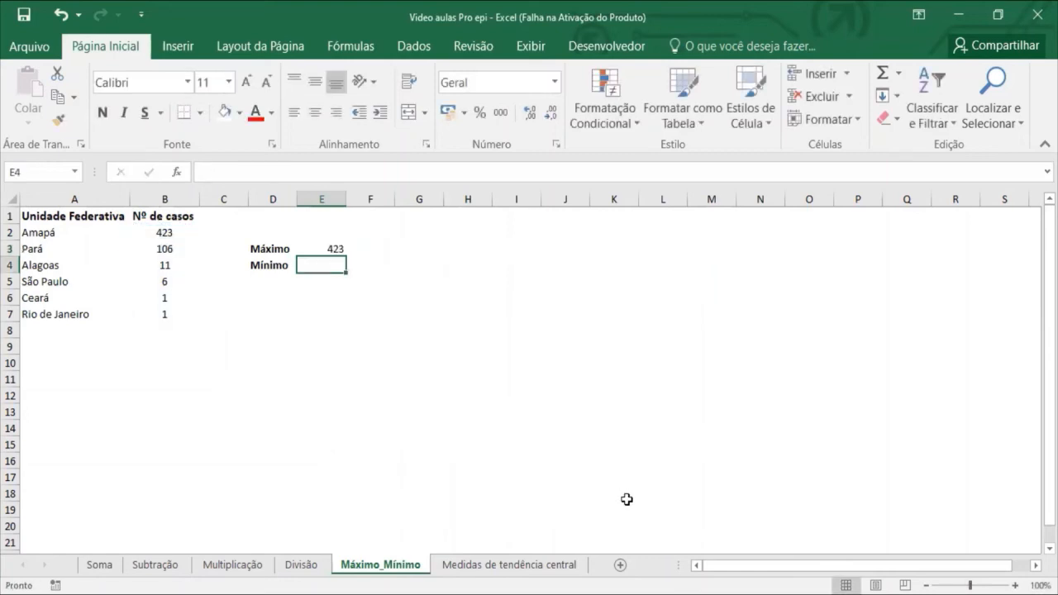
key(Up)
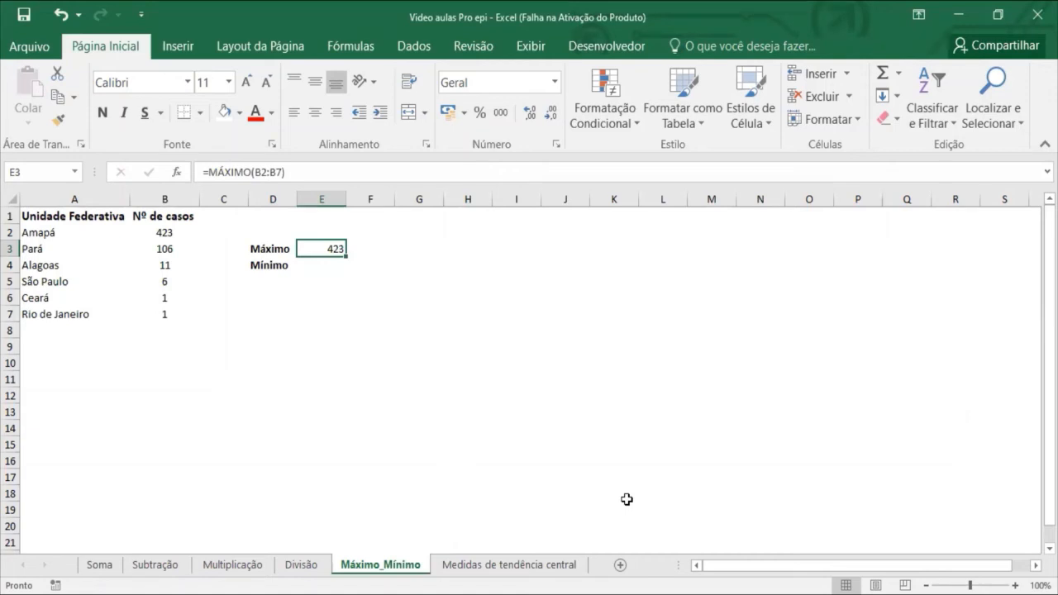
- Calculate the lowest case count in E4, beside Mínimo, with the MÍNIMO function over B2:B7
key(Down)
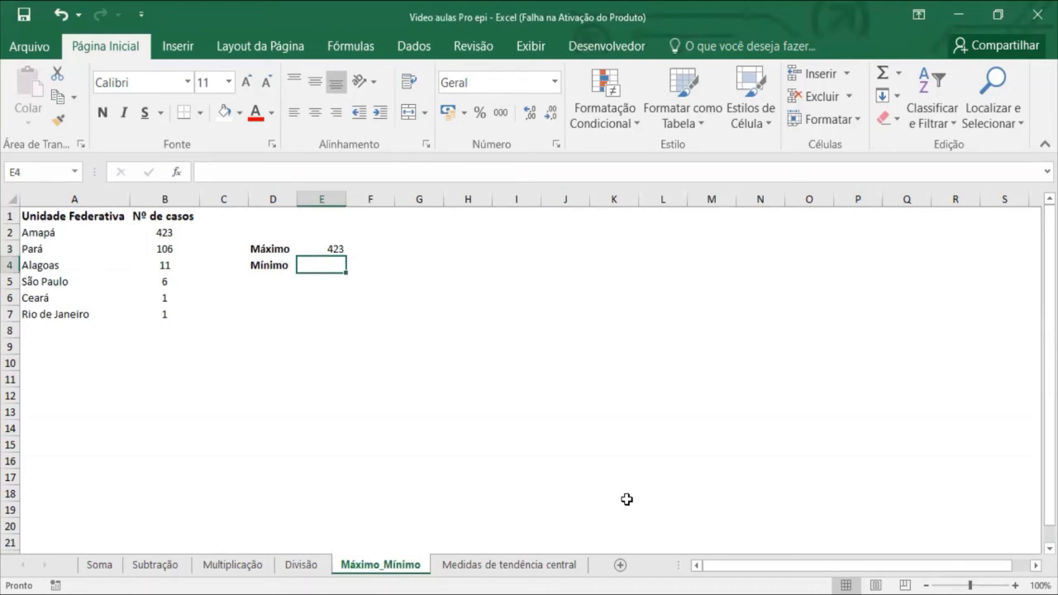
text(=)
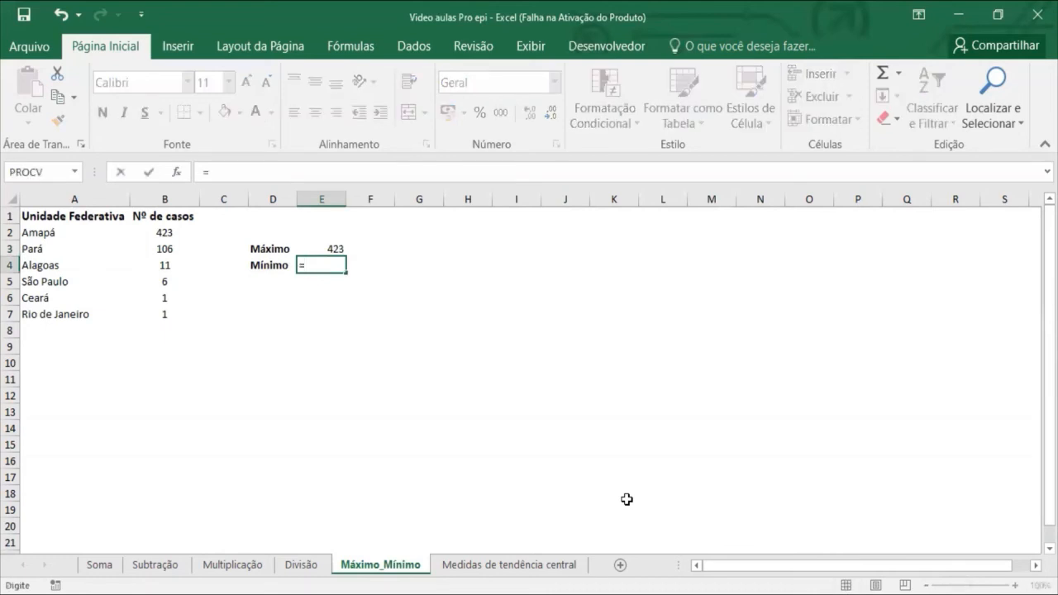
text(m)
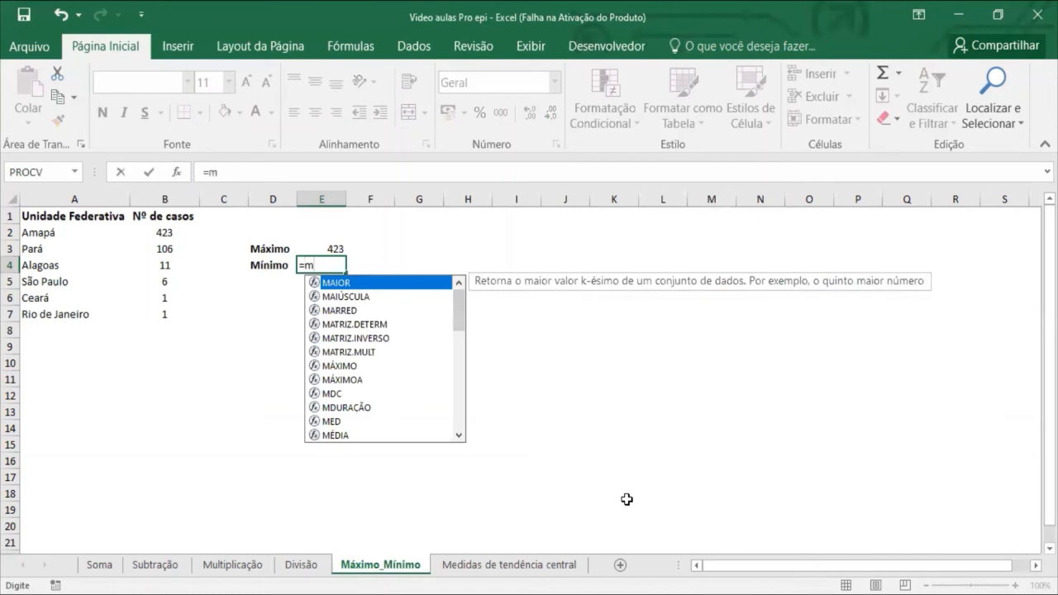
text(i)
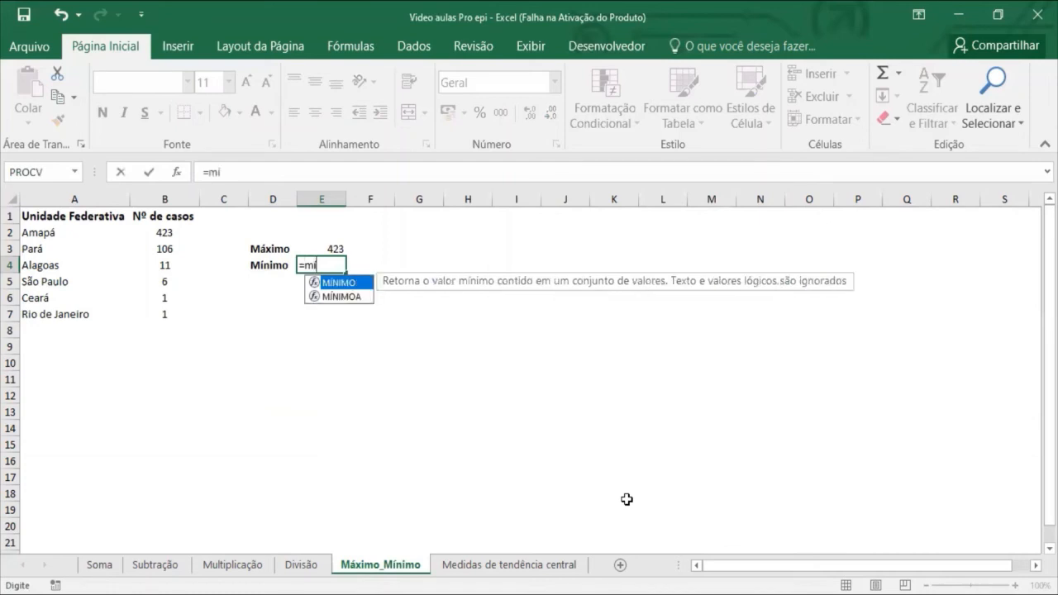
double_click(361, 284)
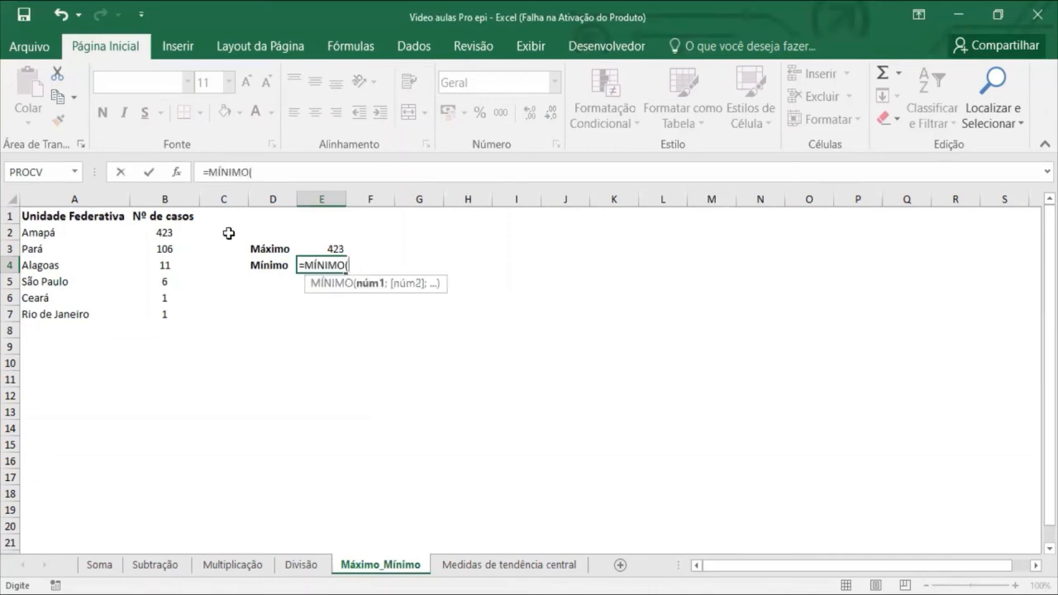
click(165, 232)
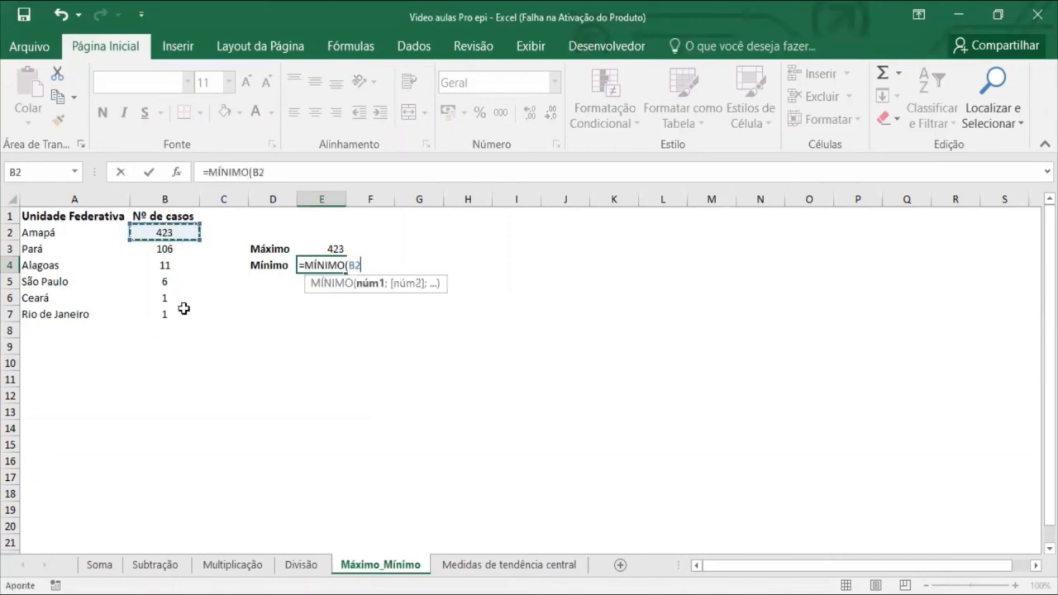
key(ctrl+shift+Down)
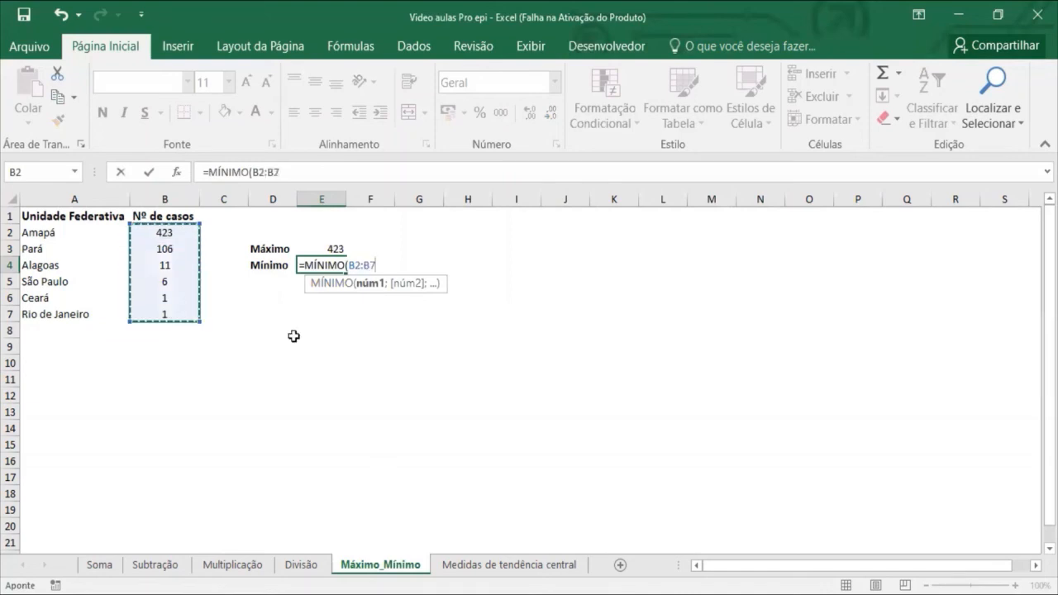
key(Return)
click(338, 267)
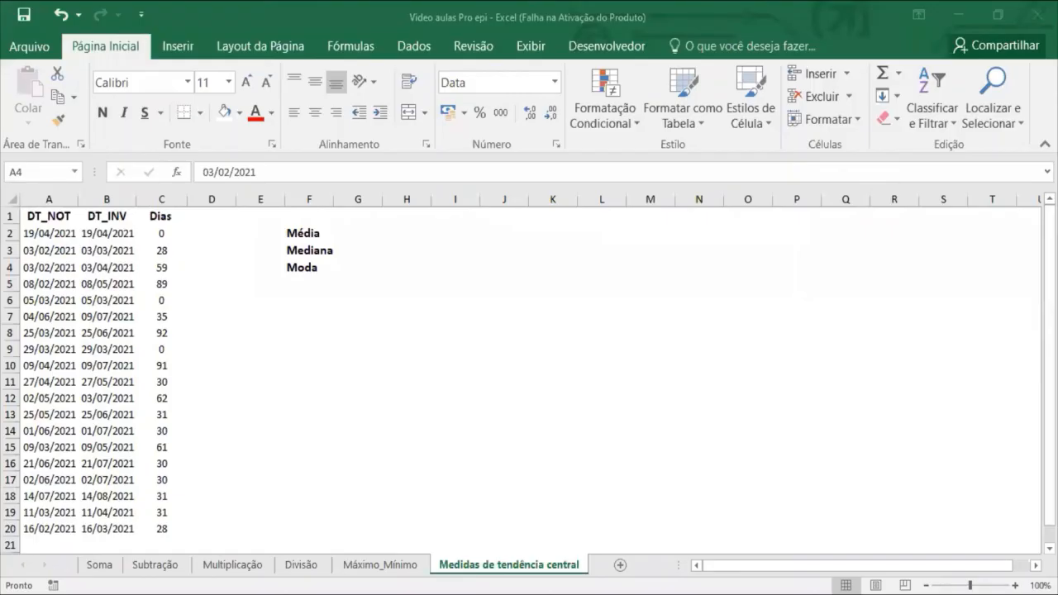
- Examine the day counts in the Dias column of the Medidas de tendência central sheet
click(370, 233)
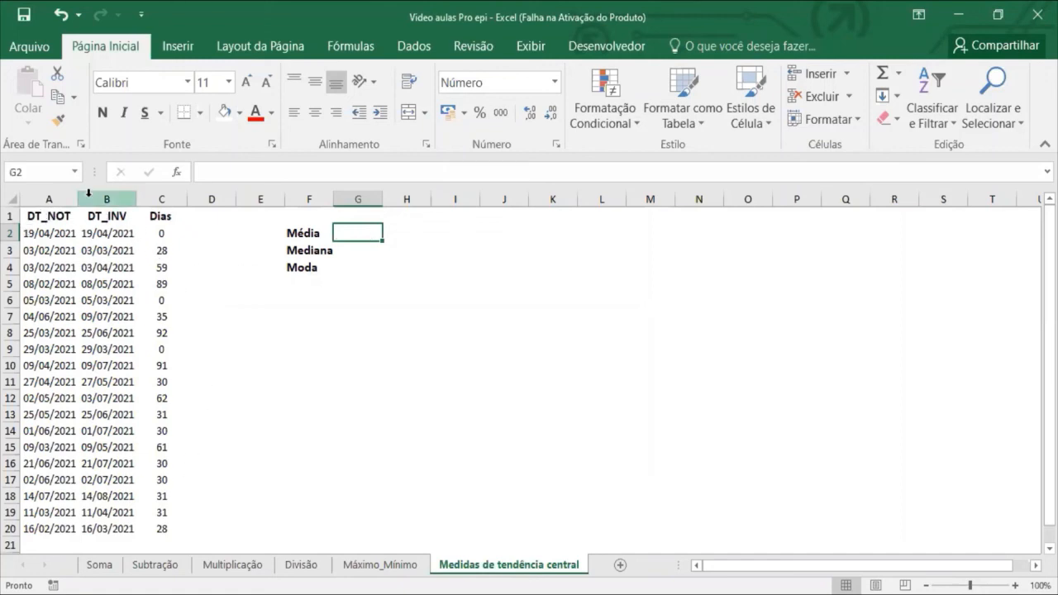
click(167, 234)
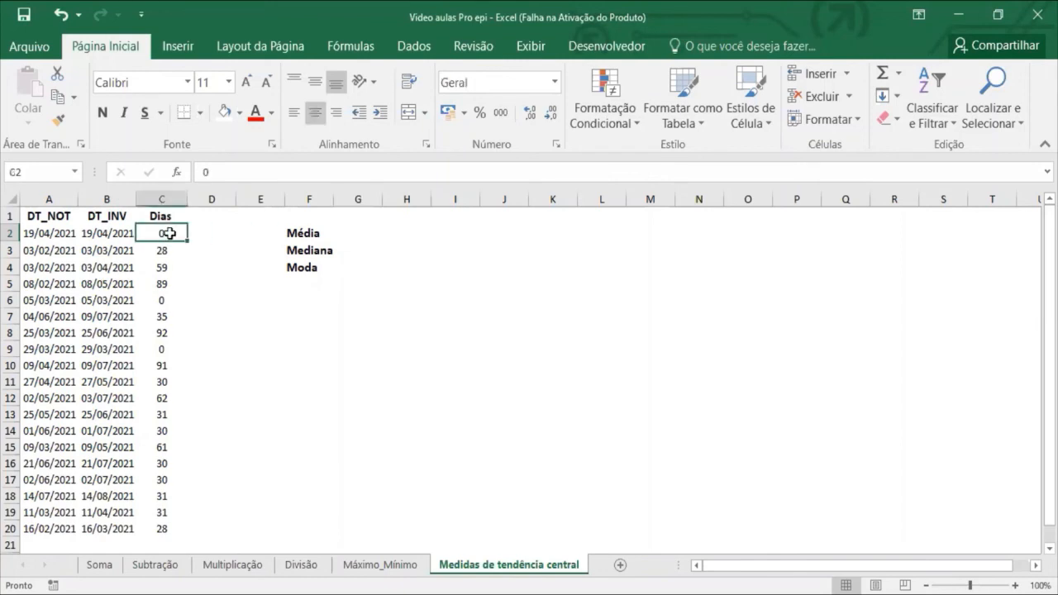
click(166, 214)
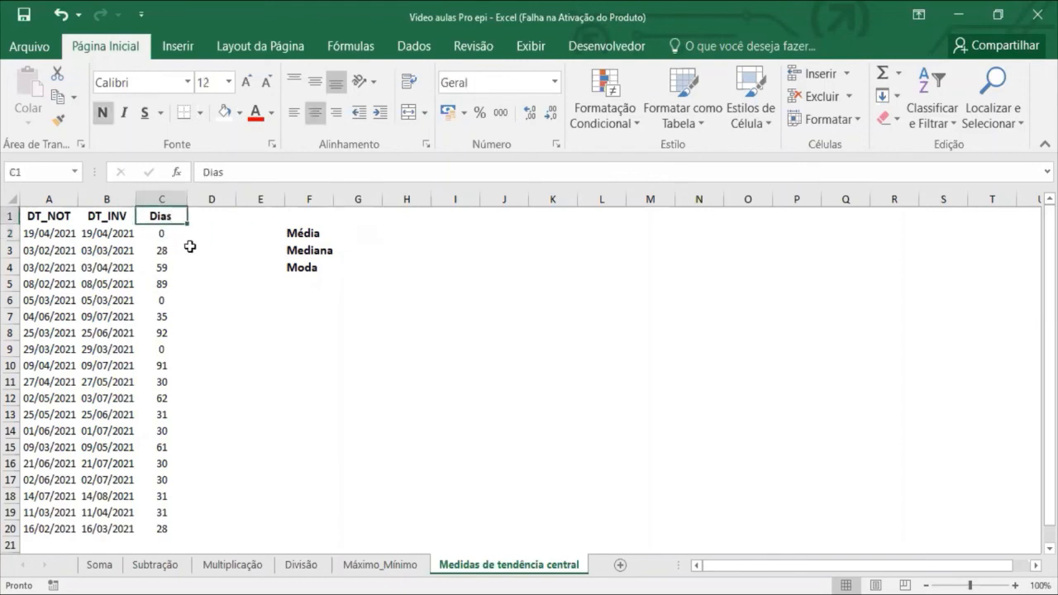
click(149, 231)
click(180, 282)
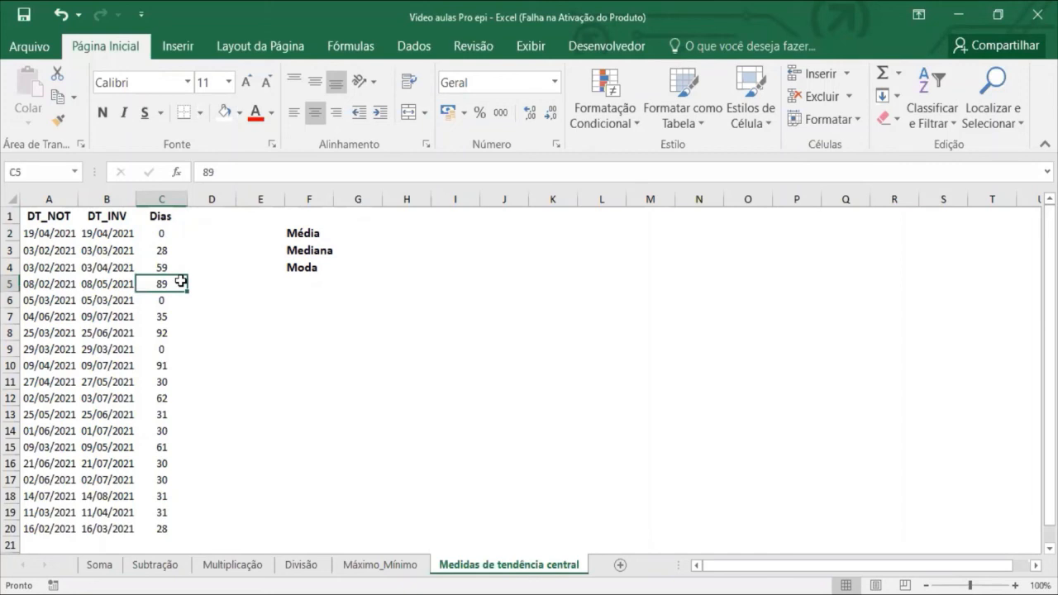
key(Up)
key(Down)
key(Down)
key(Down)
key(Down)
key(Down)
key(Down)
key(Down)
key(Down)
- Calculate the mean of the Dias column in G2, beside Média, with the MÉDIA function over C2:C20
click(349, 231)
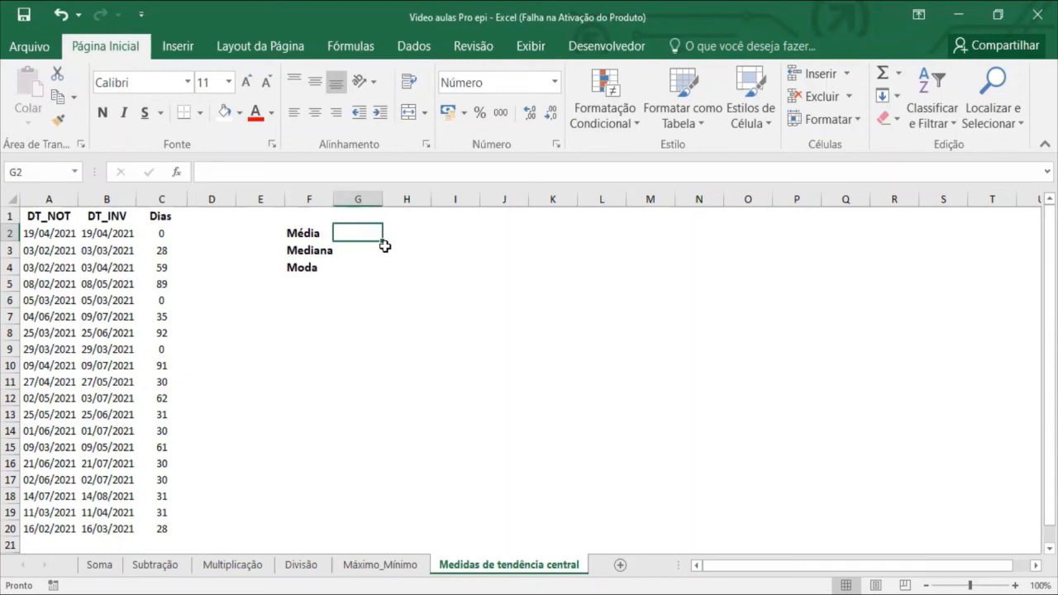
text(=)
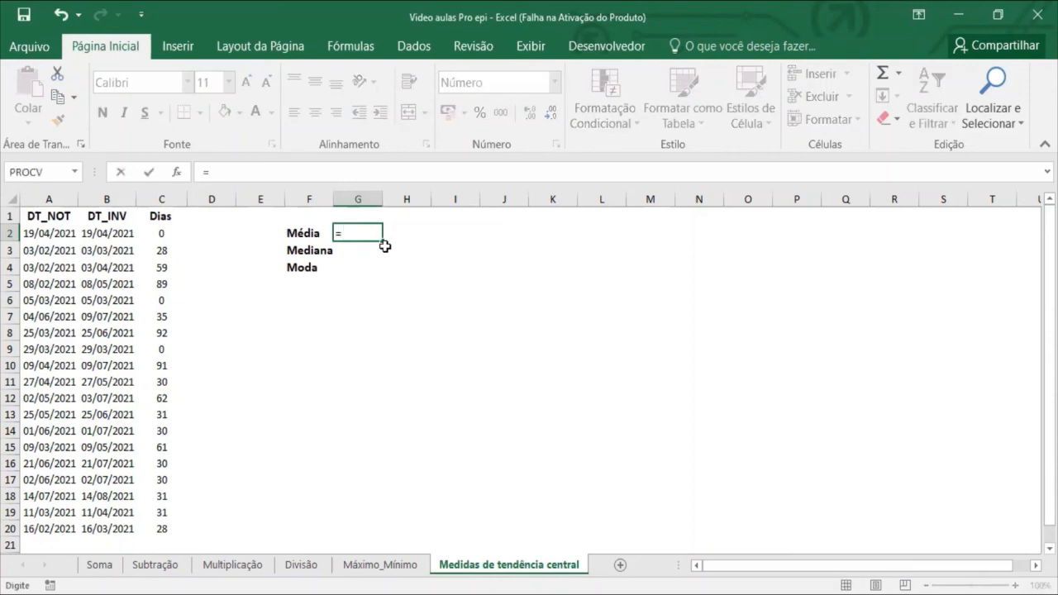
text(m)
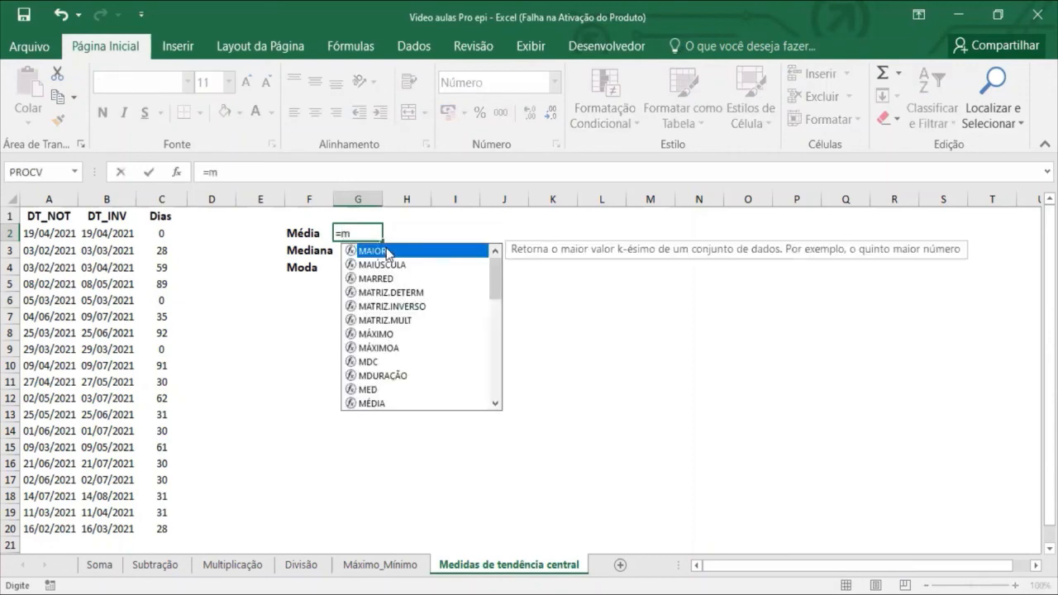
text(é)
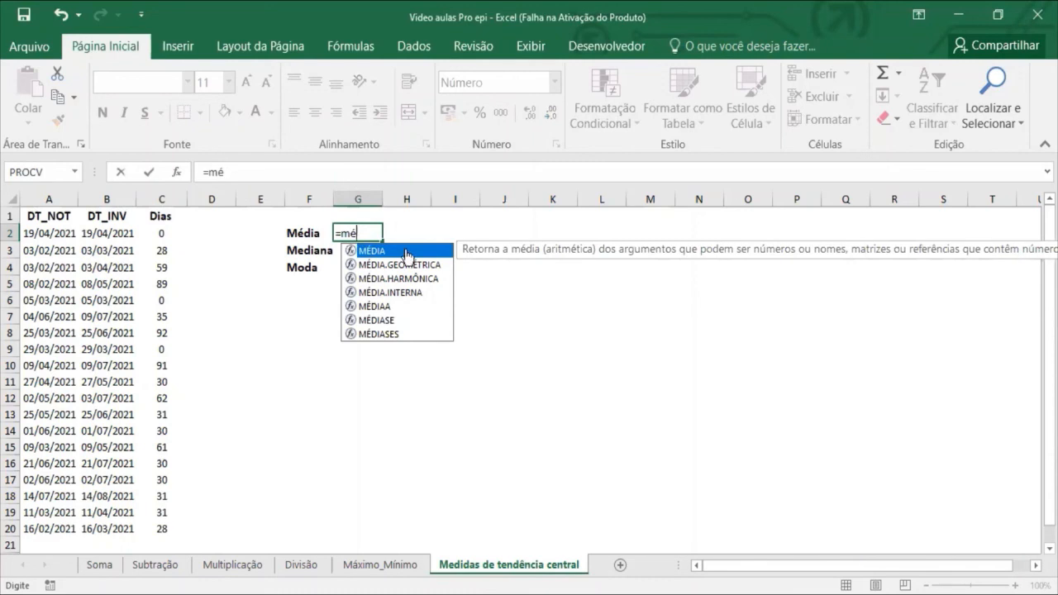
double_click(407, 251)
click(162, 235)
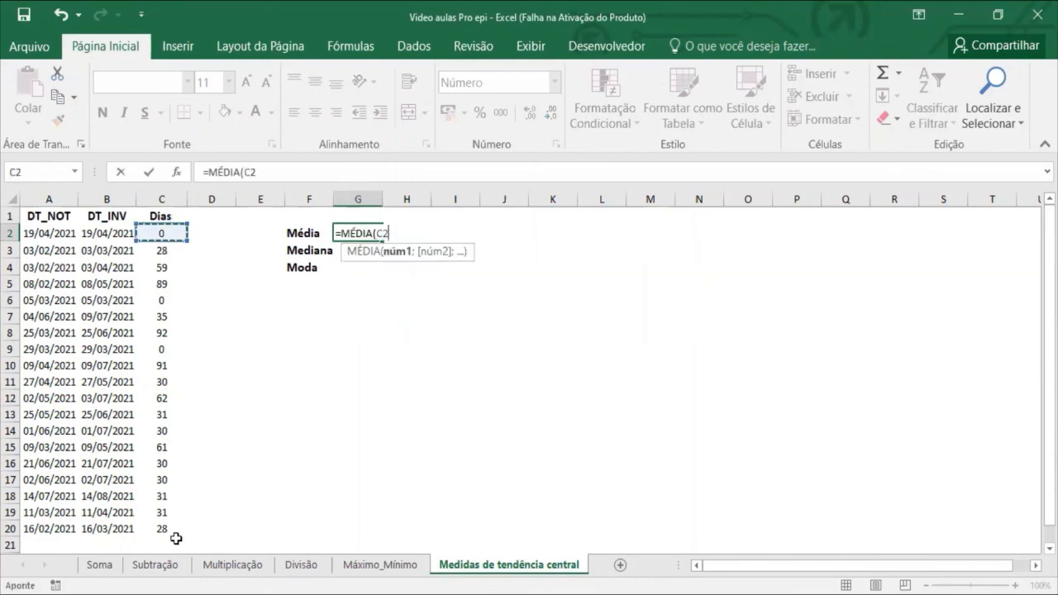
key(ctrl+shift+Down)
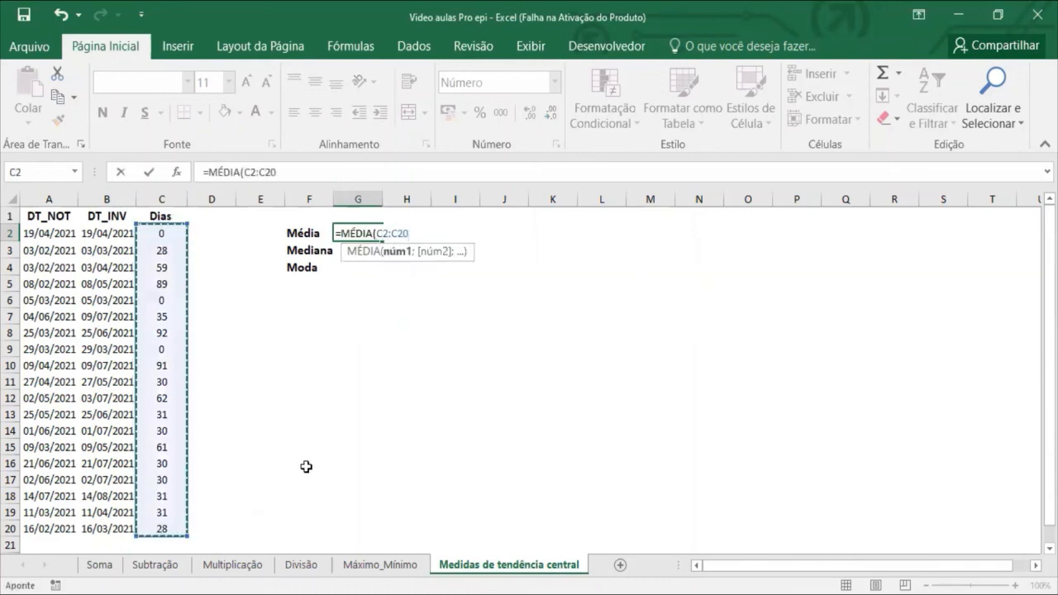
key(Return)
click(361, 233)
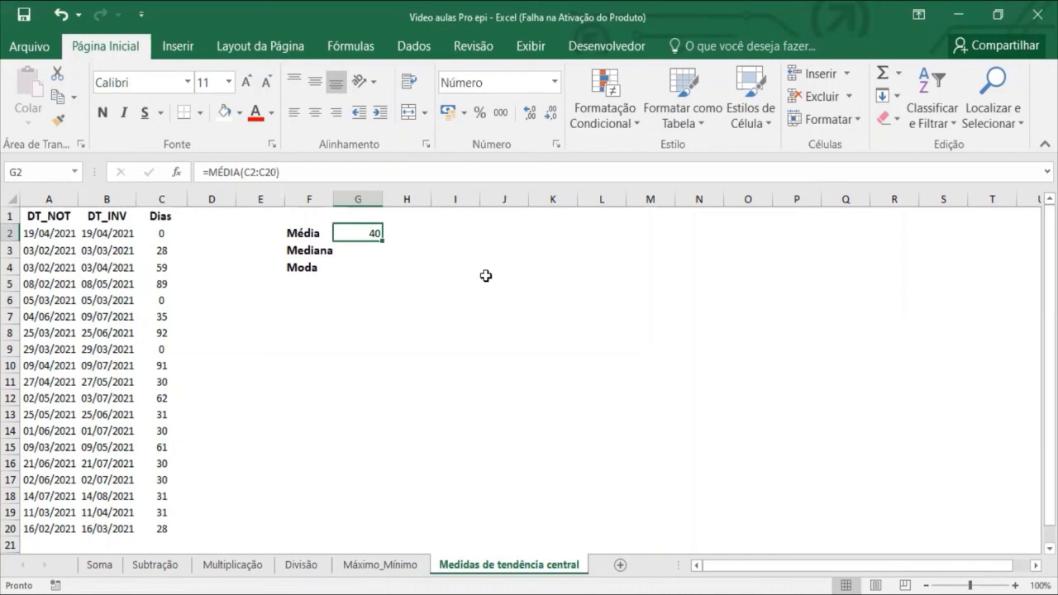
- Calculate the median of the Dias column in G3, beside Mediana, with the MED function over C2:C20
key(Return)
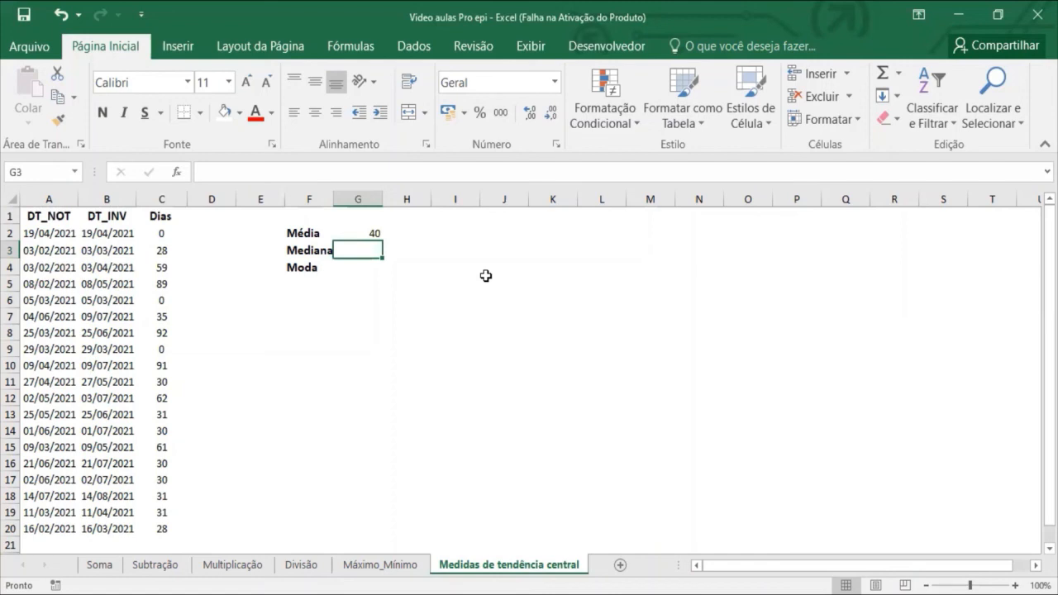
text(=)
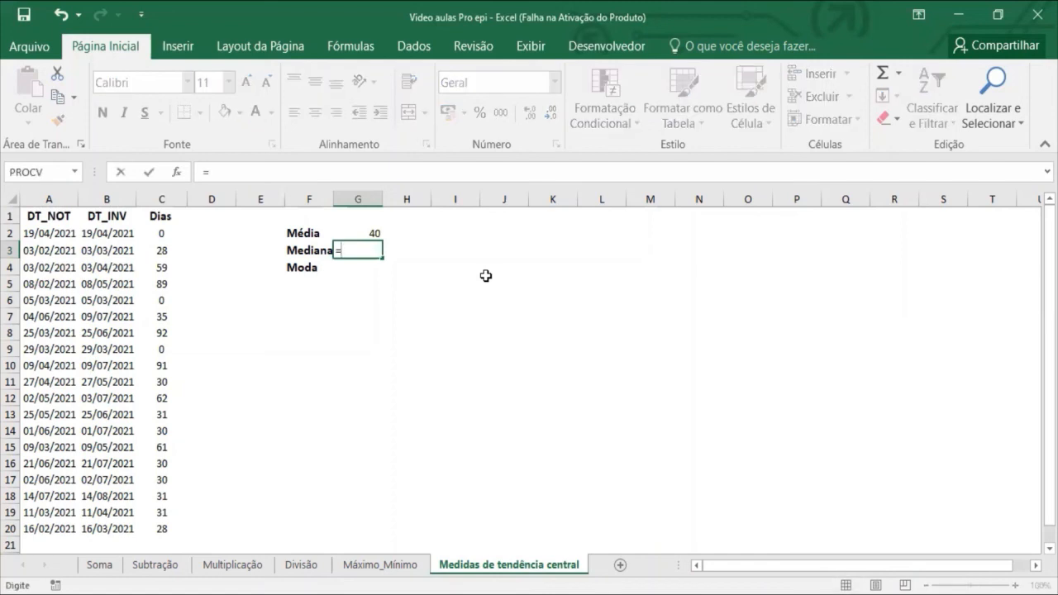
text(me)
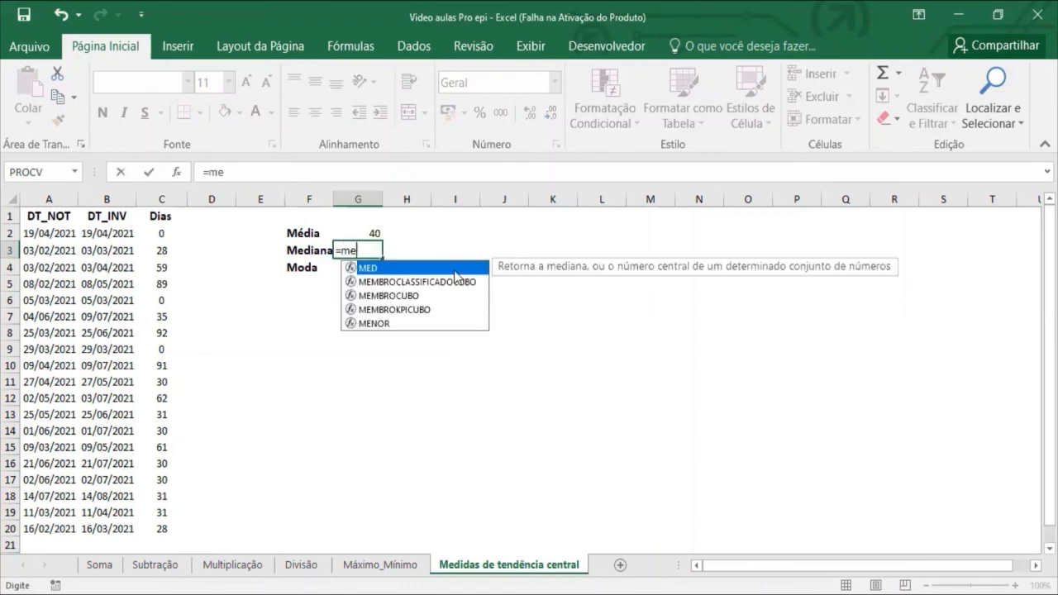
double_click(398, 270)
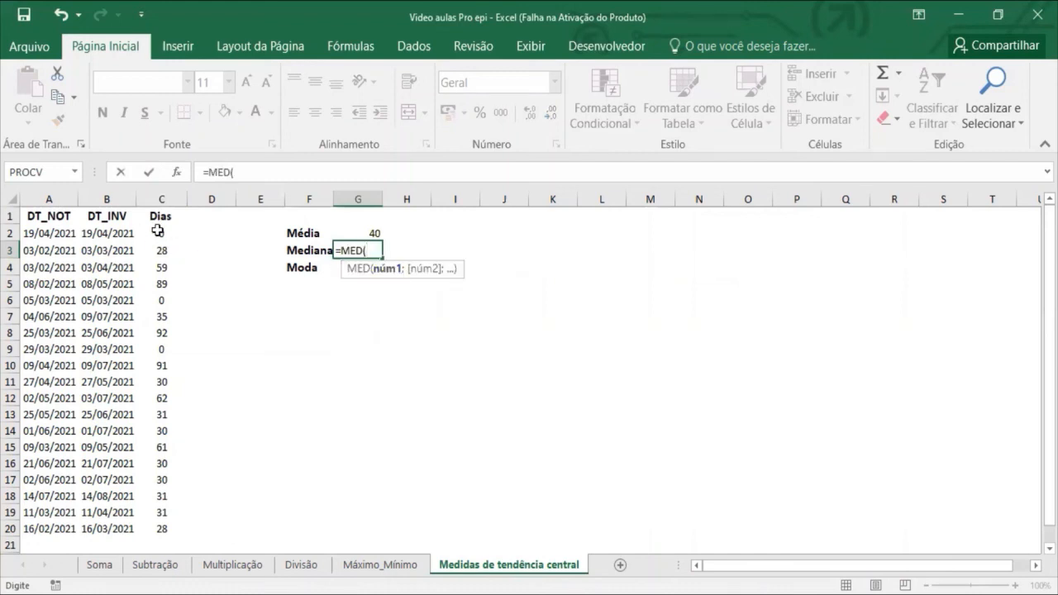
click(157, 234)
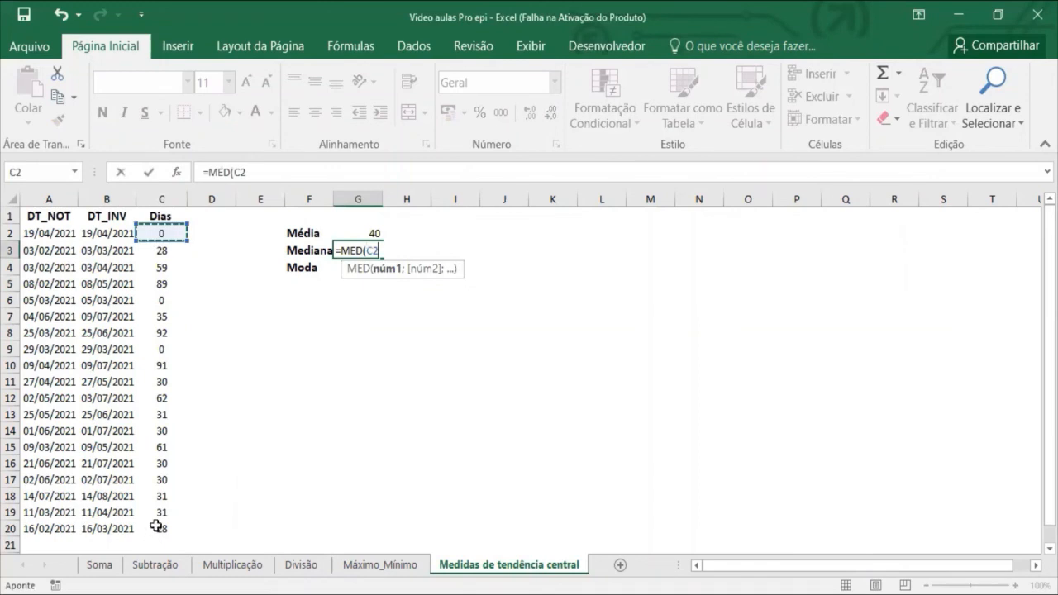
key(ctrl+shift+Down)
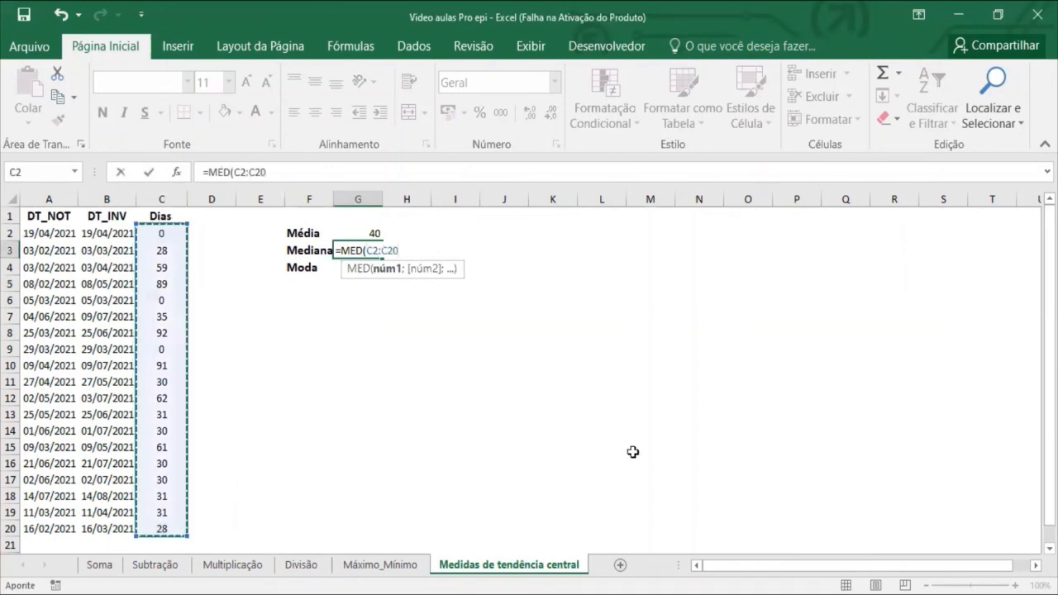
key(Return)
key(Up)
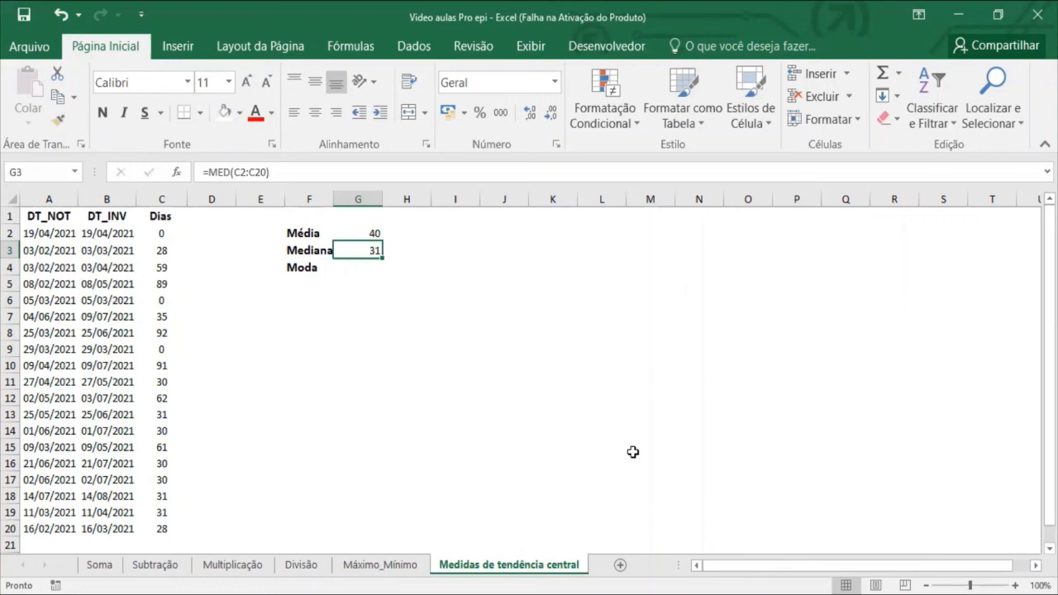
- Calculate the mode of the Dias column in G4, beside Moda, with the MODO function over C2:C20
key(Down)
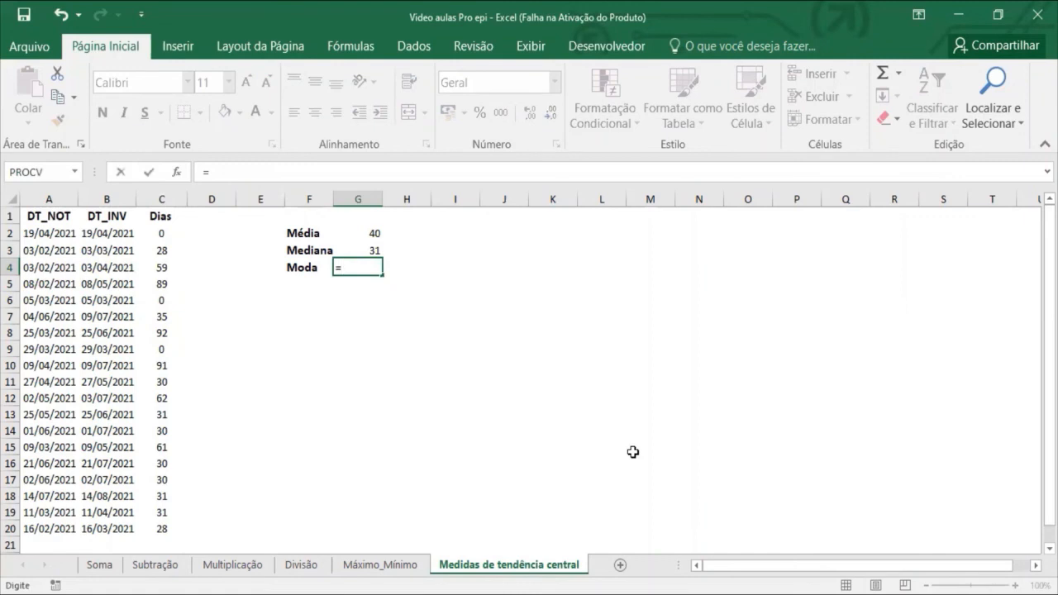
text(modo)
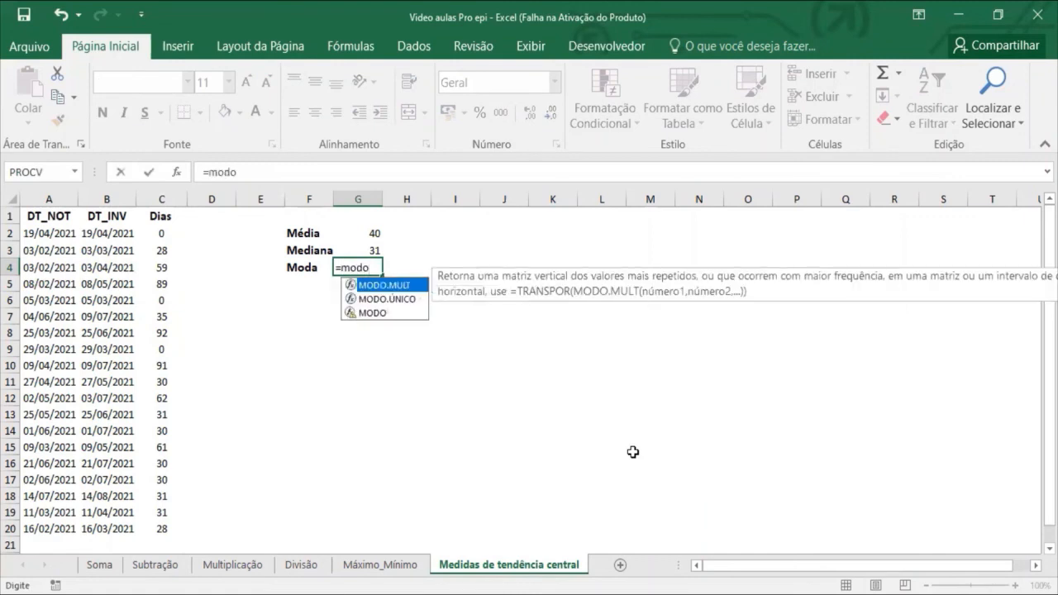
click(395, 312)
double_click(395, 310)
click(159, 232)
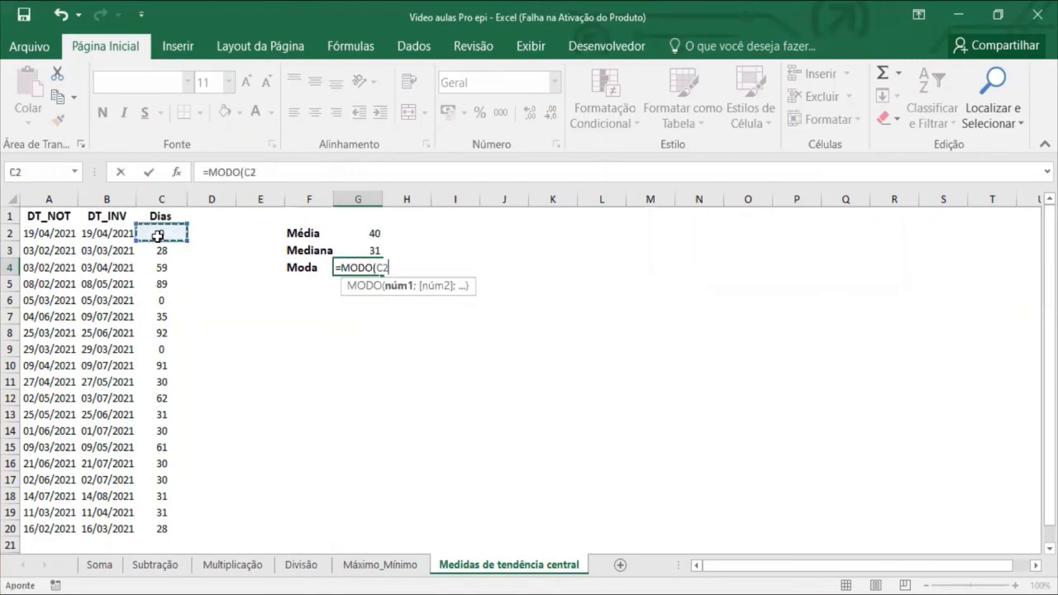
shift+click(152, 529)
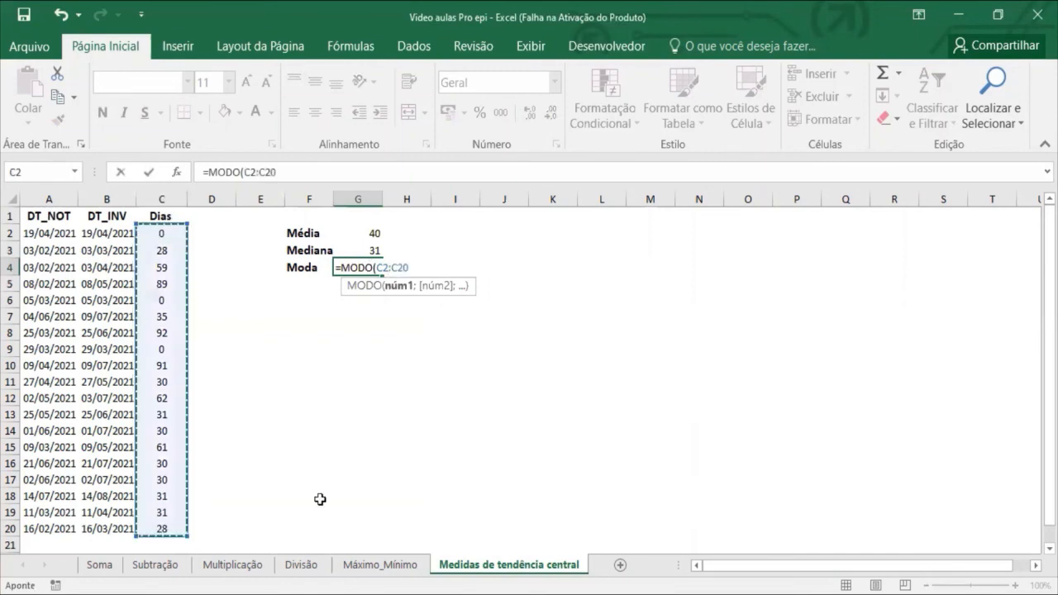
key(Return)
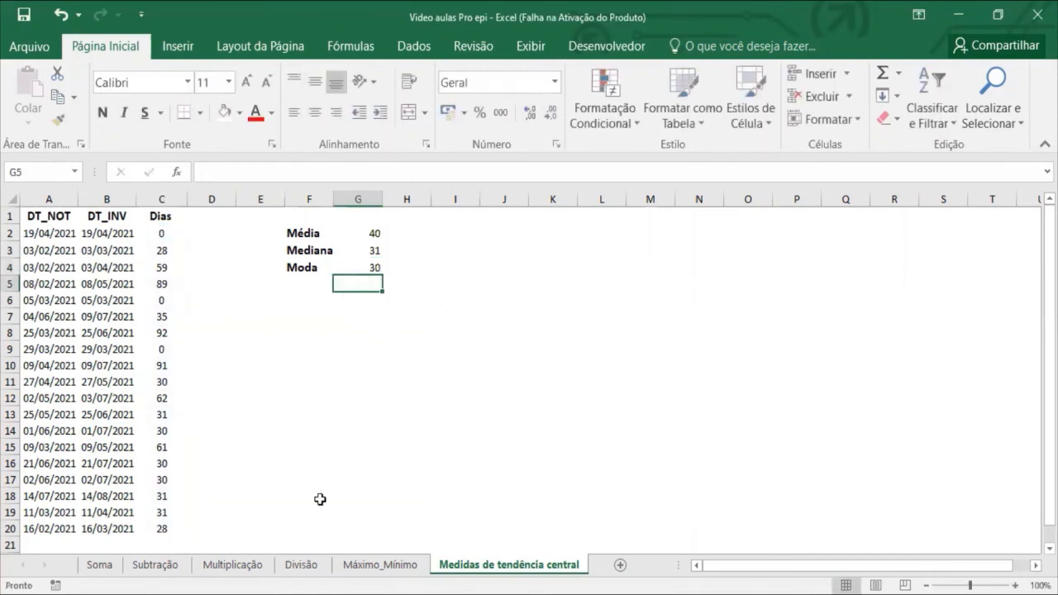
key(Up)
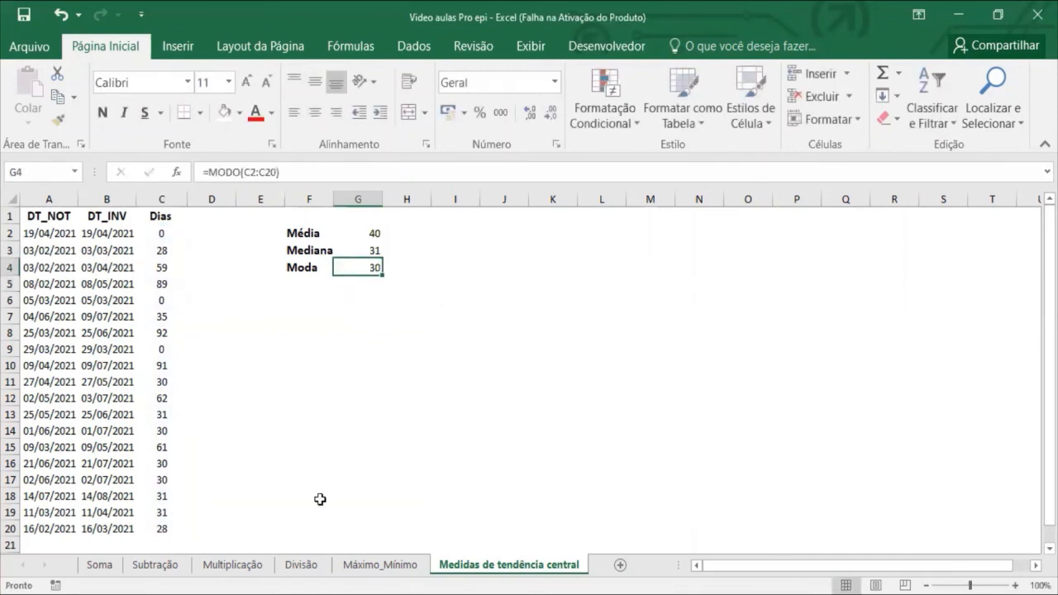